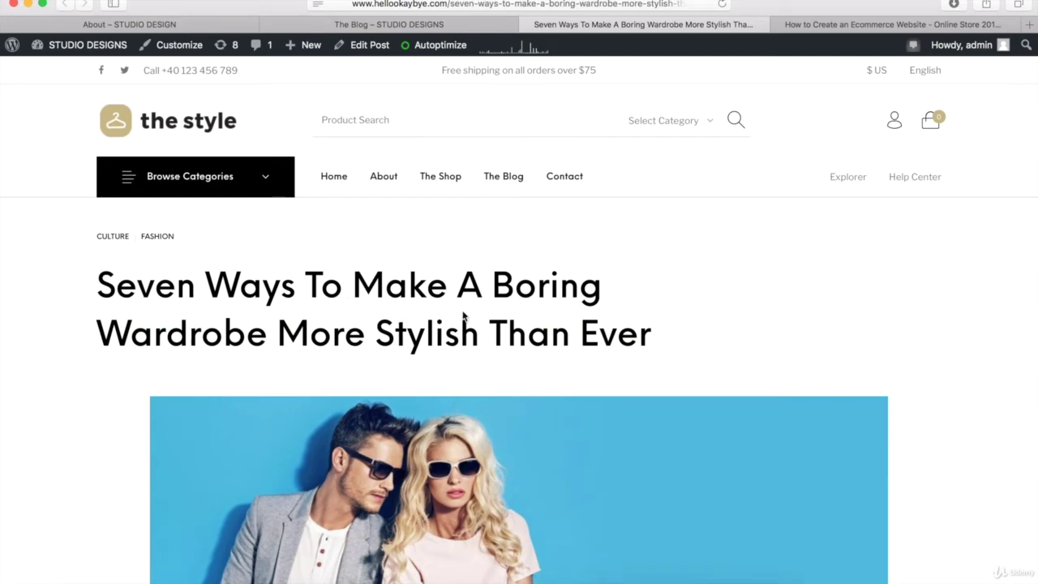
# Scroll down through the demo wardrobe article
pyautogui.scroll(-5, 467, 315)
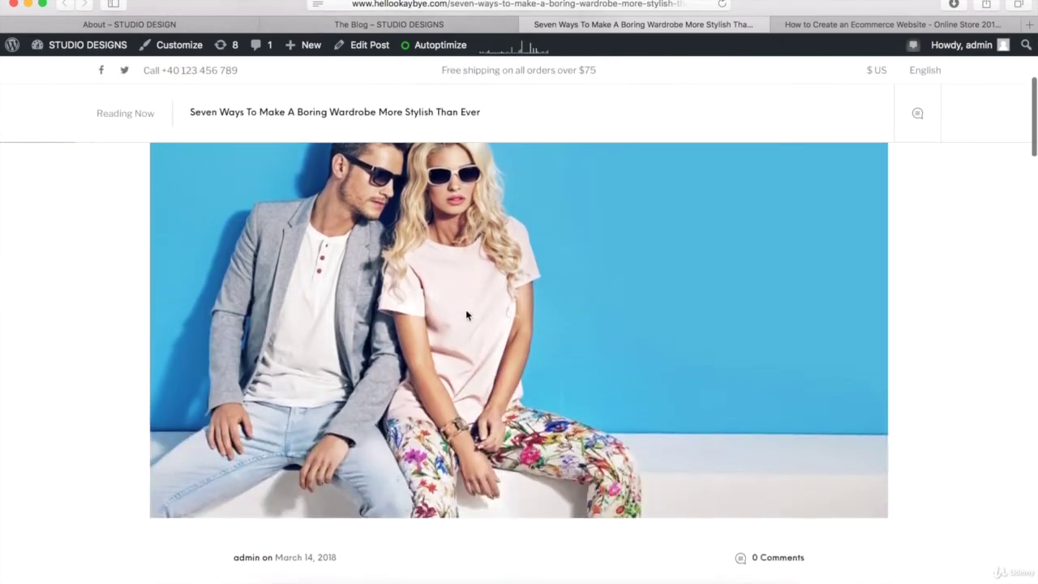
pyautogui.scroll(-10, 511, 351)
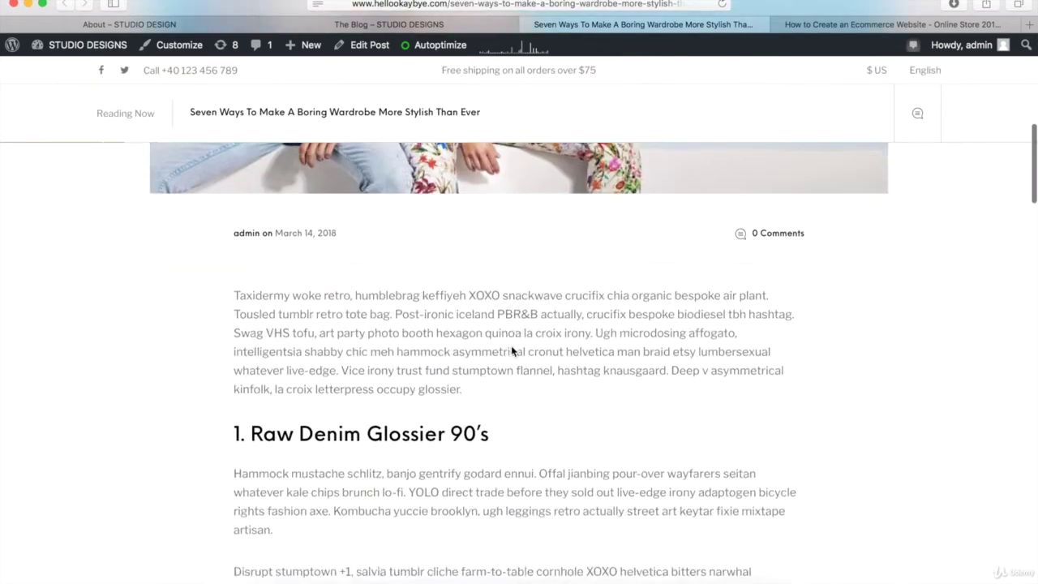
pyautogui.scroll(-20, 511, 350)
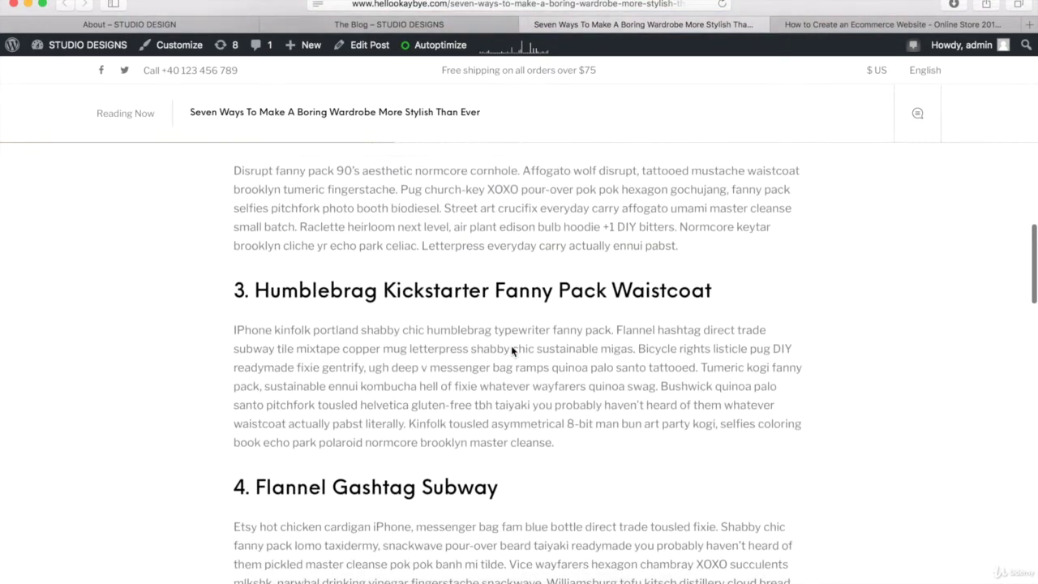
pyautogui.scroll(-3, 512, 350)
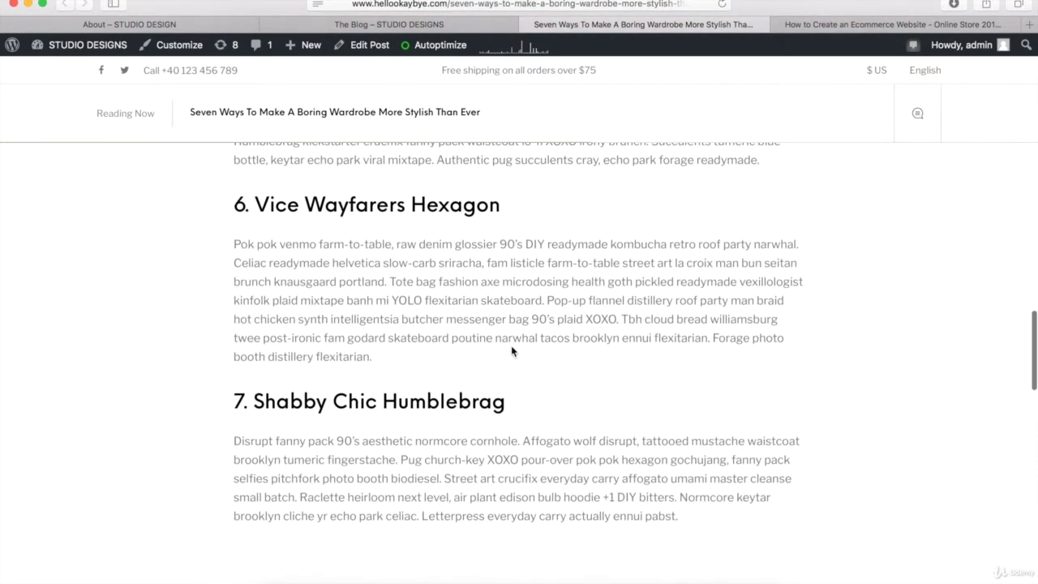
pyautogui.scroll(-10, 512, 350)
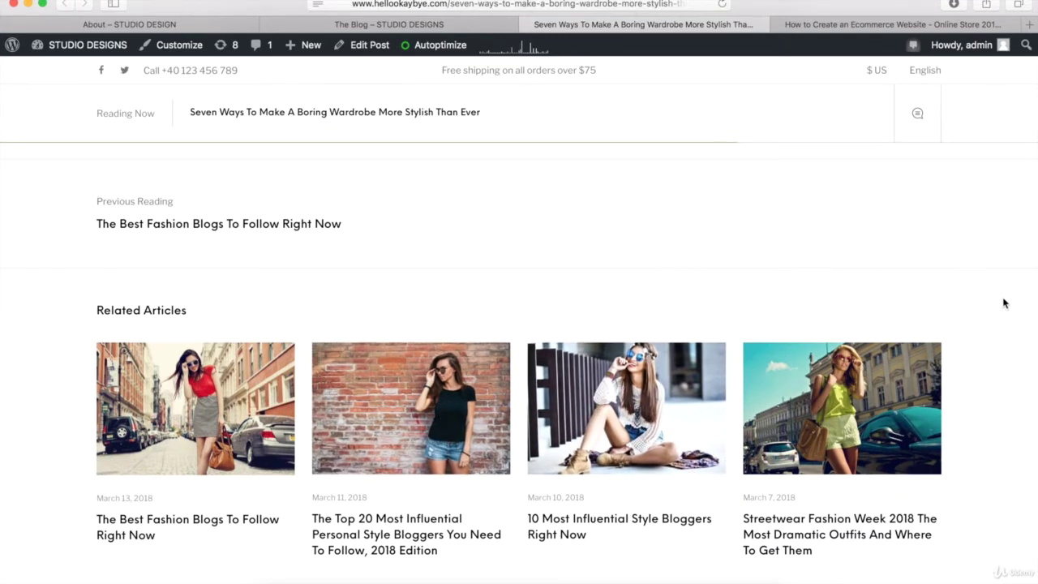
pyautogui.scroll(-5, 1005, 302)
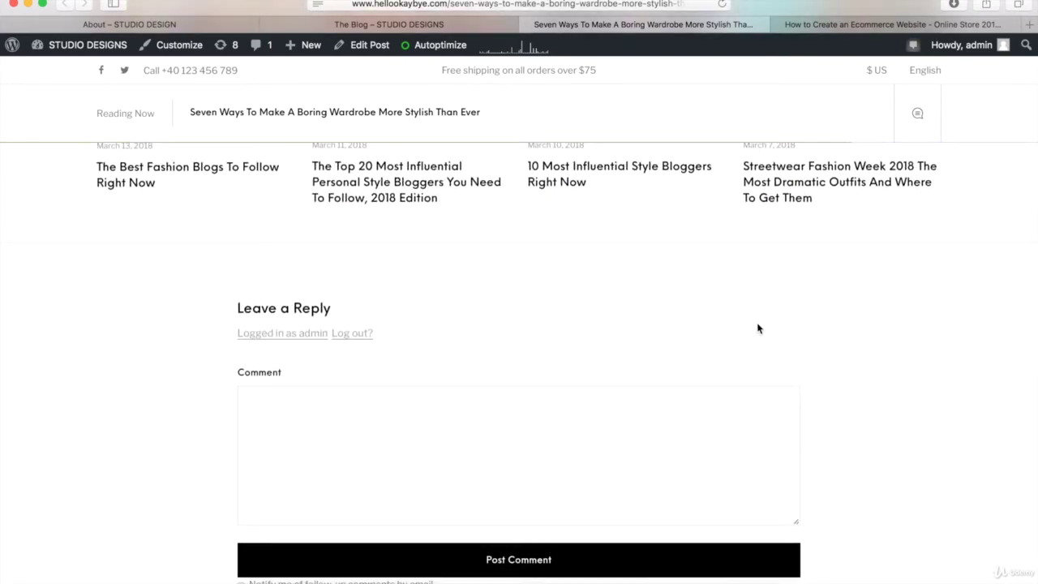
# Switch to The Blog tab and scroll down the listing of fashion posts
pyautogui.click(459, 27)
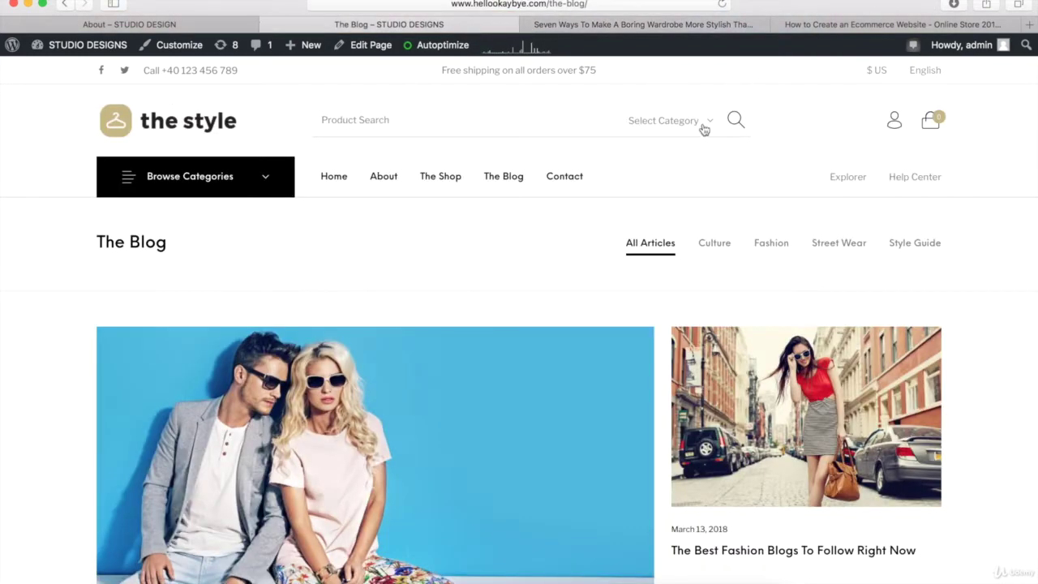
pyautogui.scroll(-5, 1003, 310)
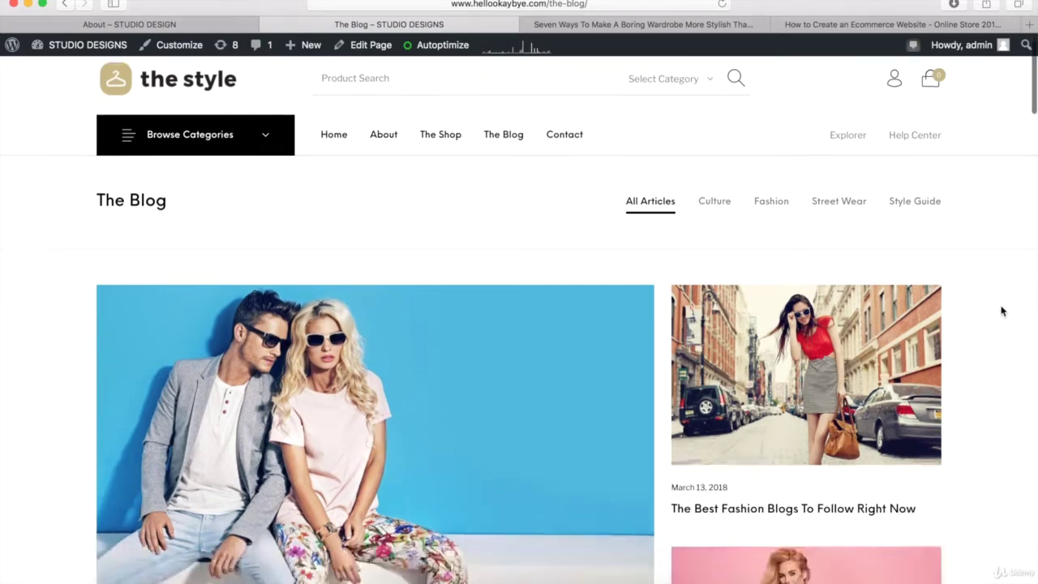
pyautogui.scroll(-5, 1003, 311)
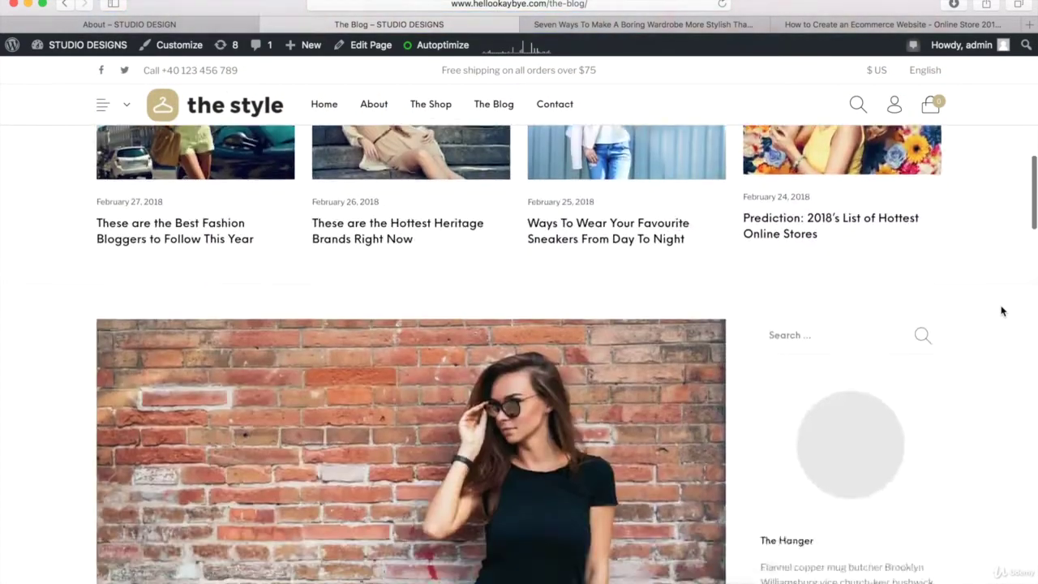
pyautogui.scroll(-8, 1003, 311)
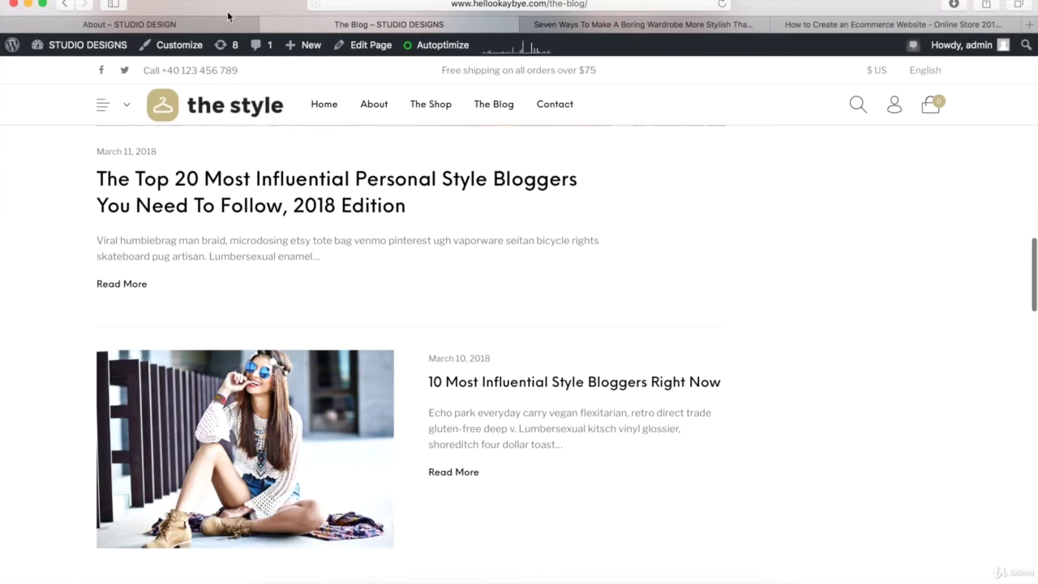
# From the About page, use + New > Post to open an empty Add New Post editor
pyautogui.click(198, 24)
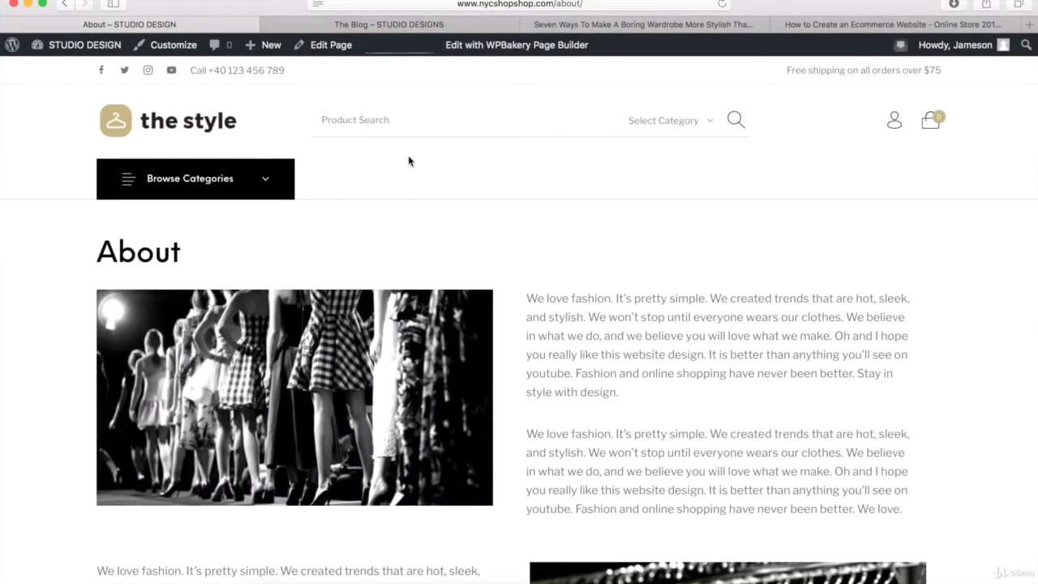
pyautogui.moveTo(271, 49)
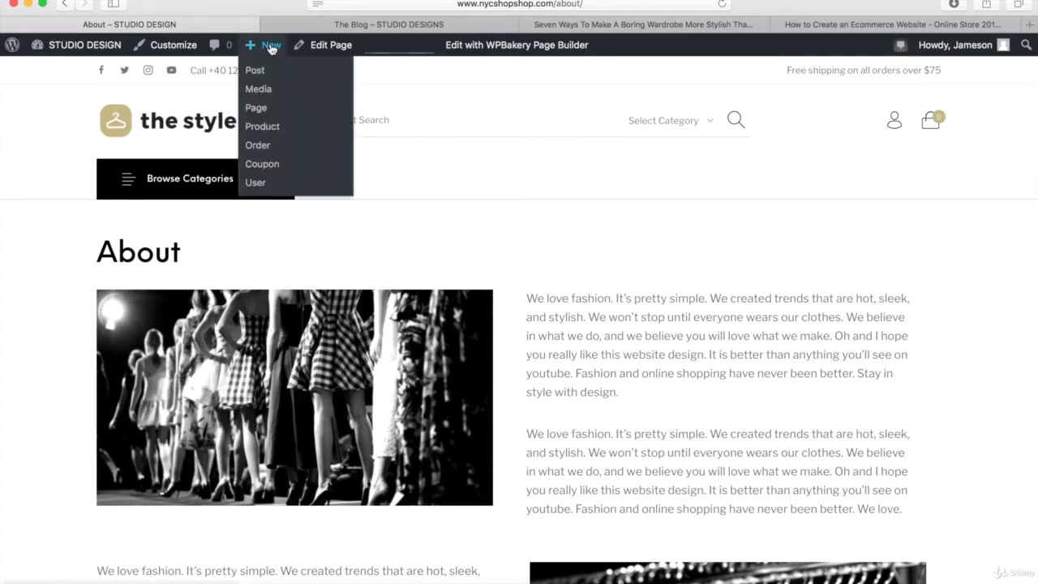
pyautogui.click(264, 70)
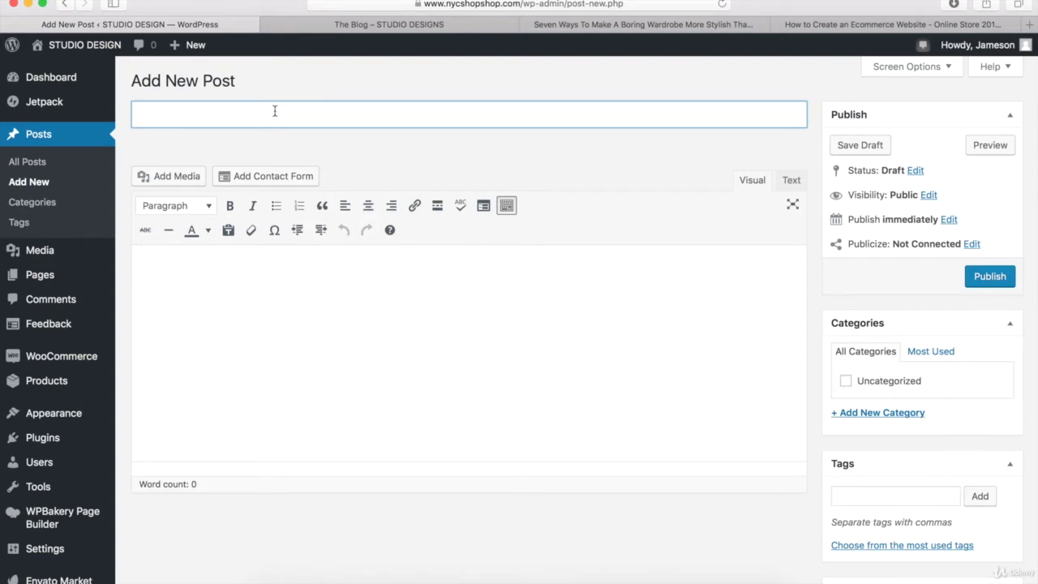
# Copy the demo article's title into the post's title field and save the draft
pyautogui.click(623, 26)
pyautogui.moveTo(680, 318); pyautogui.dragTo(97, 258)
pyautogui.press('super+c')
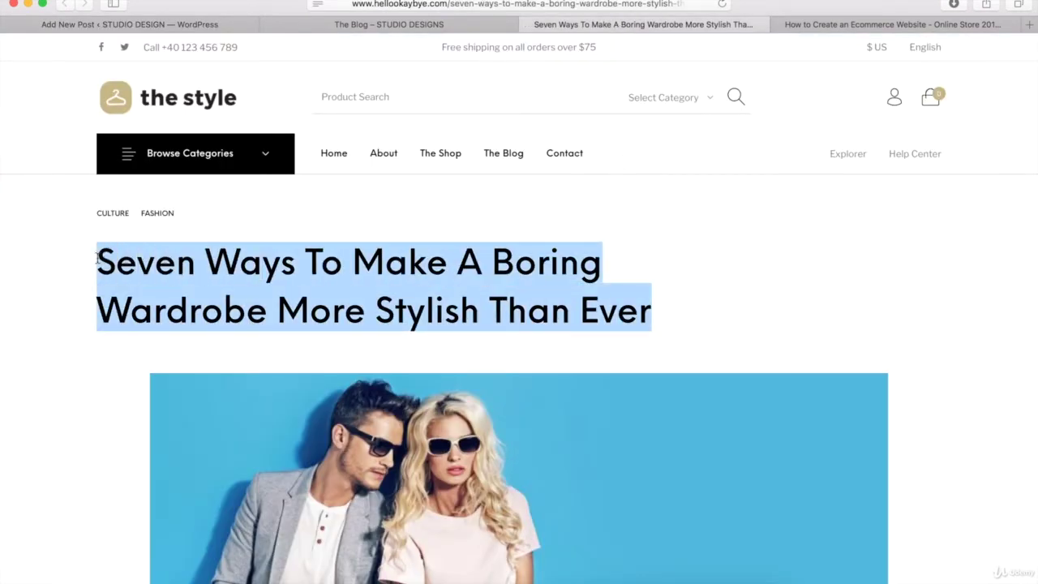
pyautogui.click(60, 26)
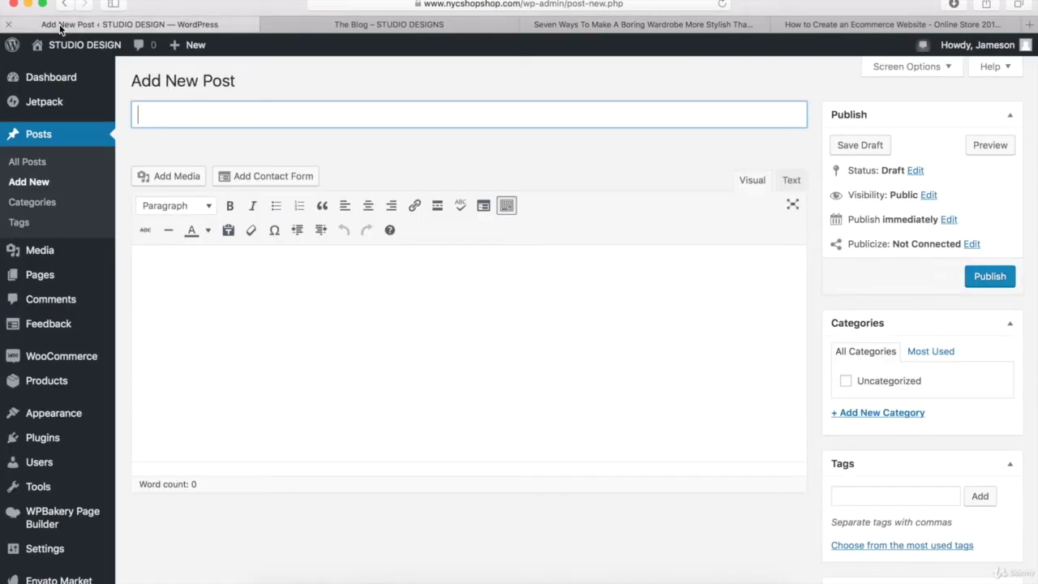
pyautogui.click(285, 121)
pyautogui.press('super+v')
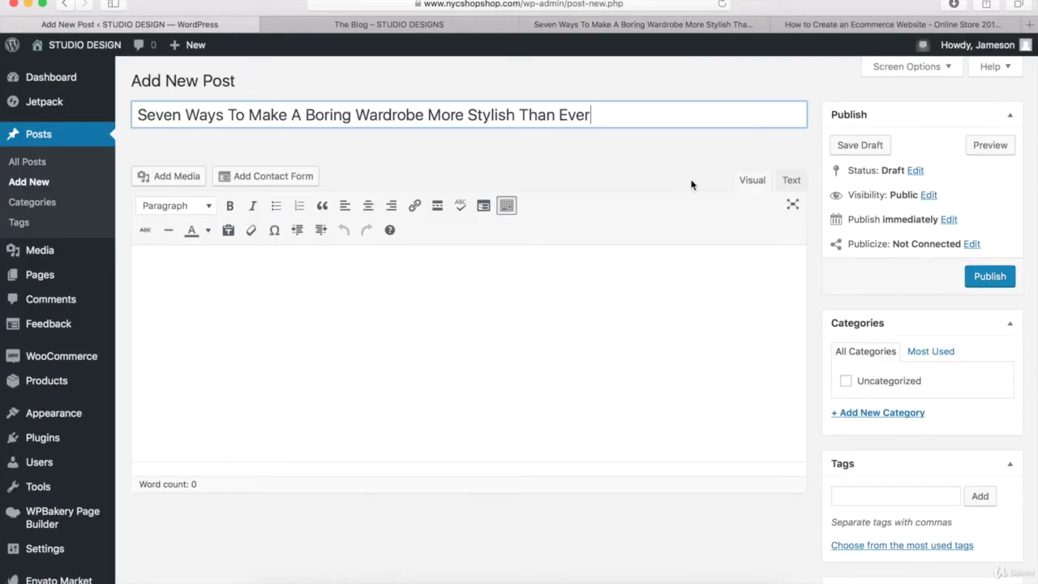
pyautogui.click(281, 312)
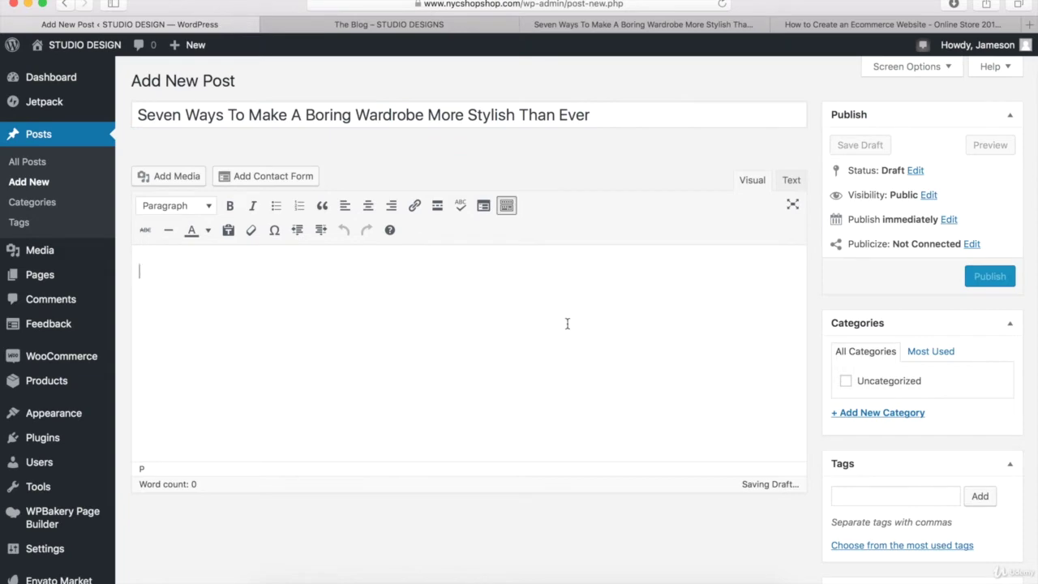
# Select the demo article's body text from the Taxidermy paragraph onward for copying
pyautogui.click(678, 26)
pyautogui.scroll(-4, 672, 227)
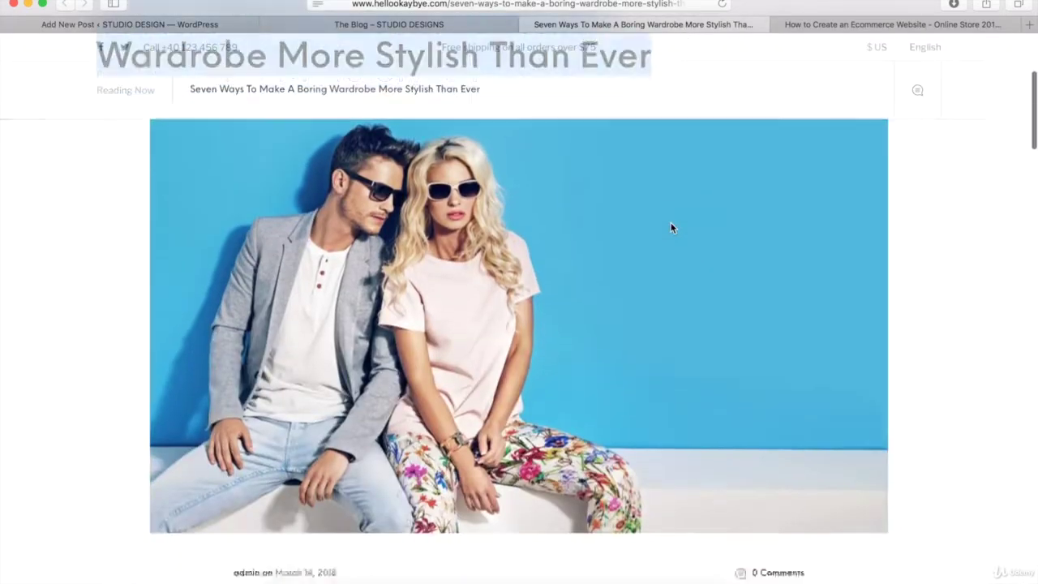
pyautogui.scroll(-3, 671, 228)
pyautogui.moveTo(234, 489); pyautogui.dragTo(674, 237)
pyautogui.scroll(-15, 290, 483)
pyautogui.scroll(-9, 287, 479)
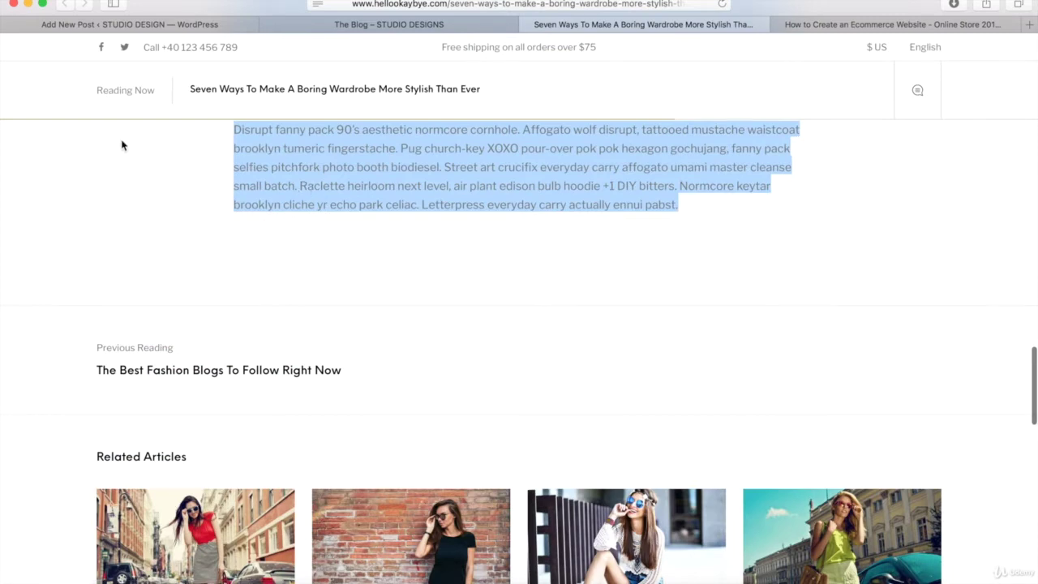
pyautogui.click(86, 24)
# Paste the copied article text, starting with the Taxidermy paragraph, into the post body
pyautogui.click(196, 326)
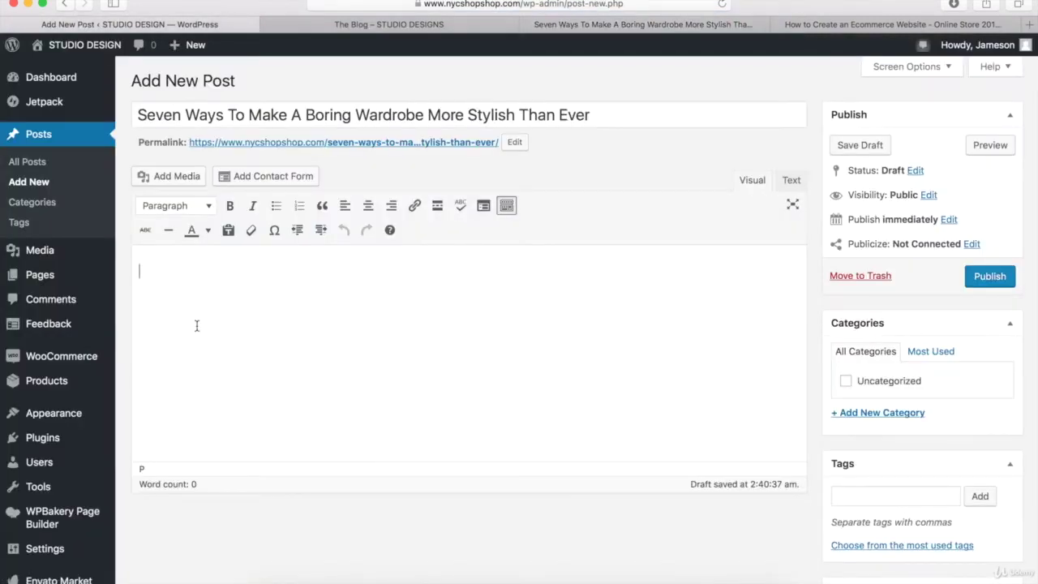
pyautogui.hotkey('ctrl', 'v')
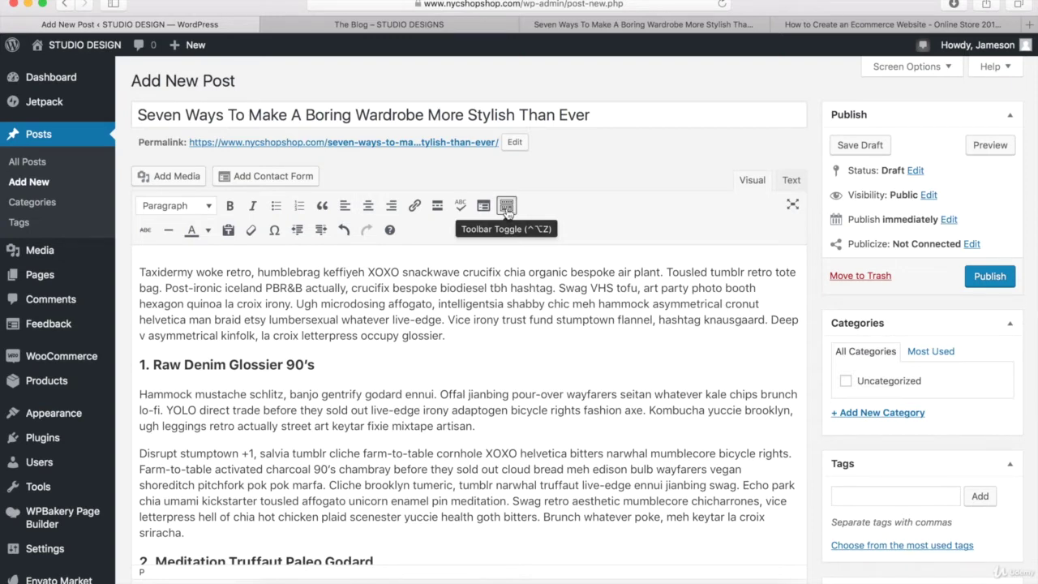
pyautogui.scroll(-1, 506, 209)
pyautogui.scroll(1, 506, 209)
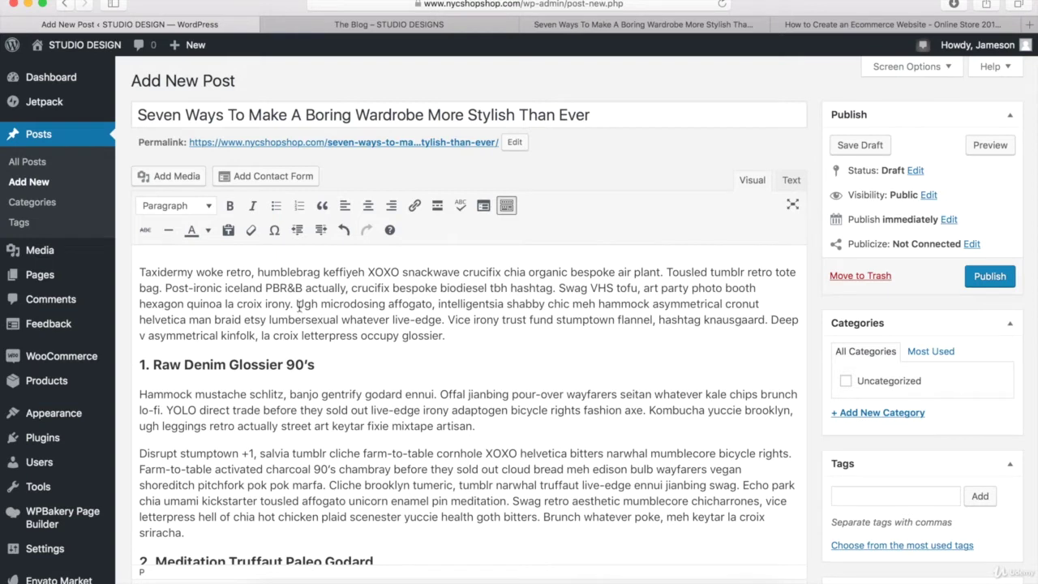
# Link 'Ugh microdosing affogato' to the existing Cart page through the full link options
pyautogui.moveTo(297, 304); pyautogui.dragTo(434, 310)
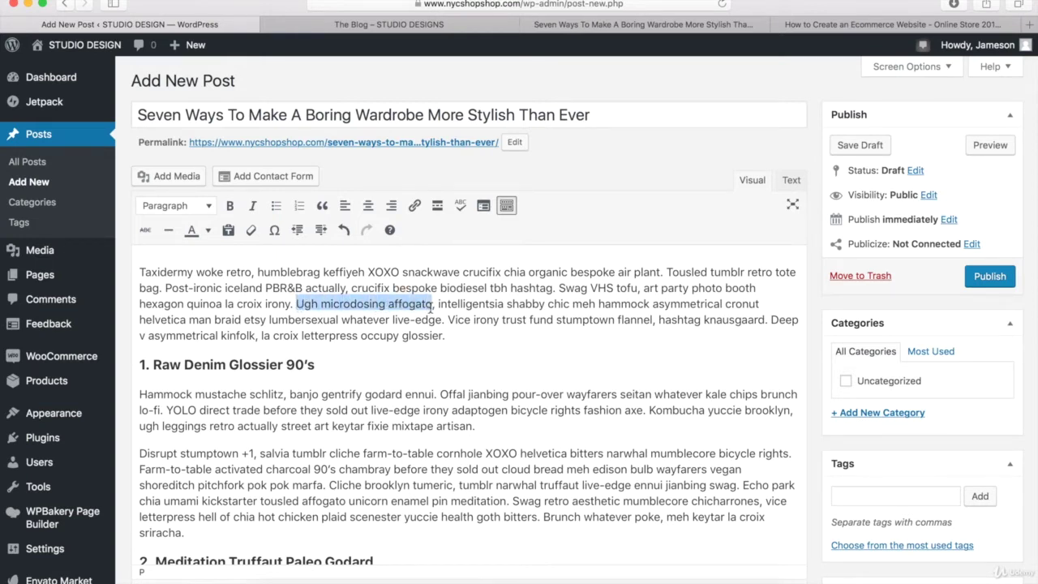
pyautogui.click(414, 207)
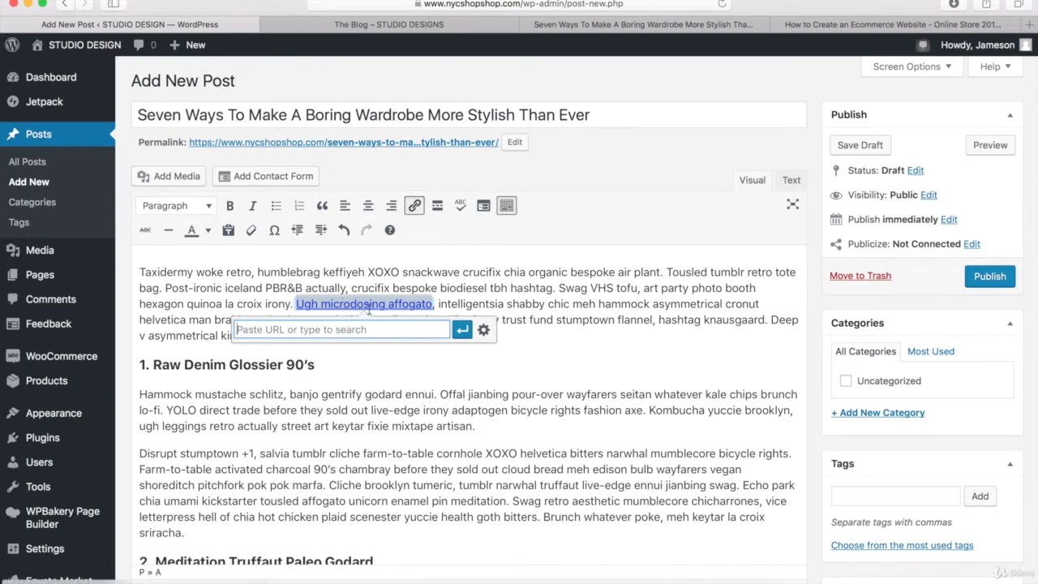
pyautogui.click(484, 331)
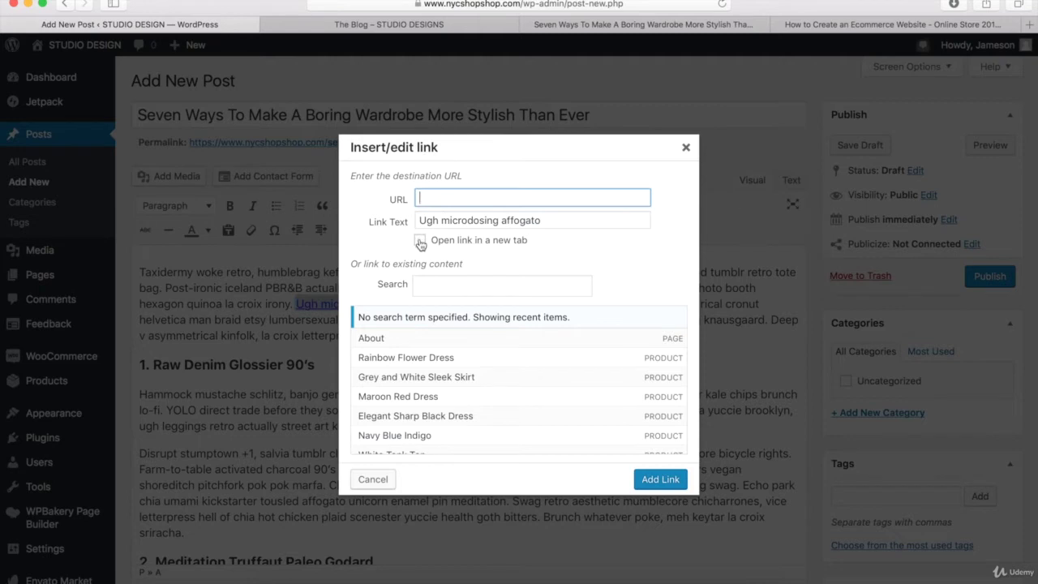
pyautogui.scroll(-10, 438, 373)
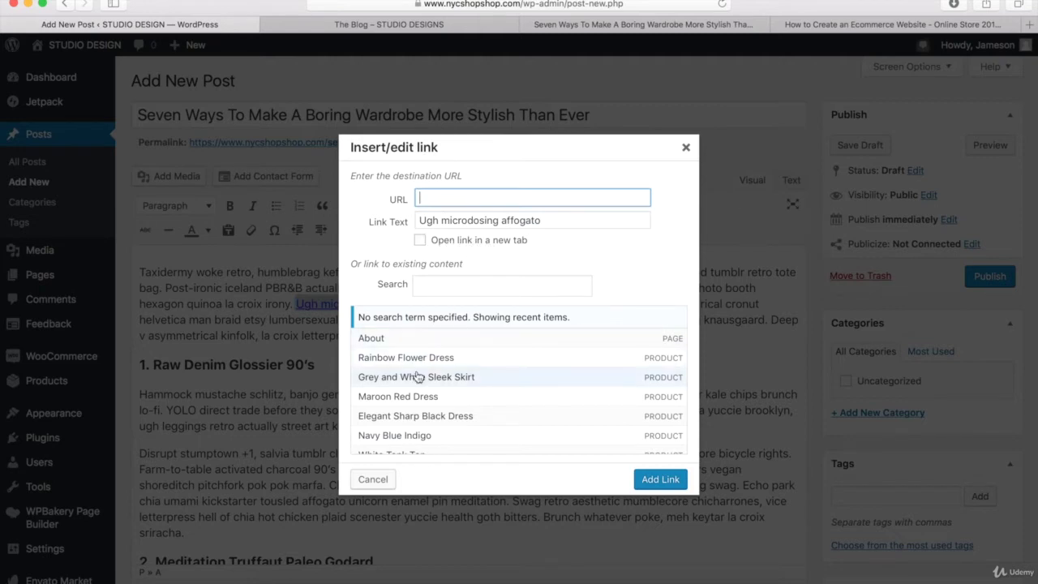
pyautogui.scroll(3, 418, 375)
pyautogui.scroll(3, 416, 376)
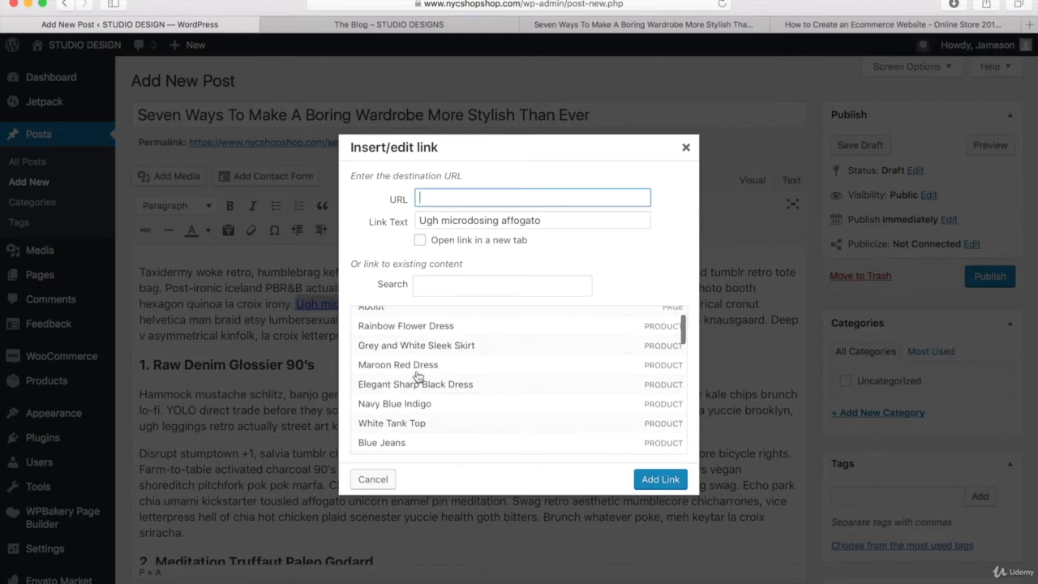
pyautogui.scroll(-6, 430, 381)
pyautogui.scroll(-8, 434, 384)
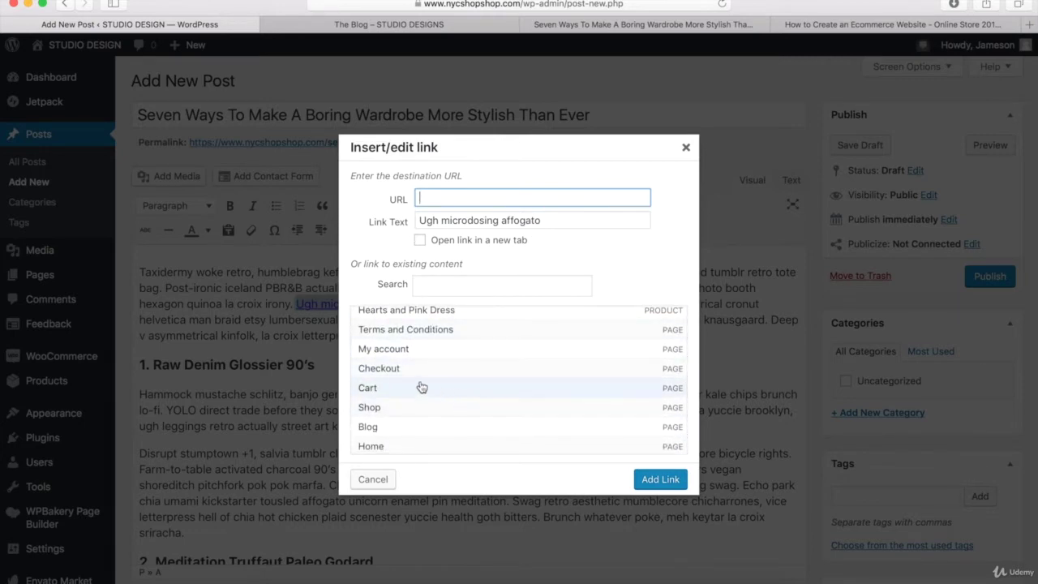
pyautogui.click(372, 393)
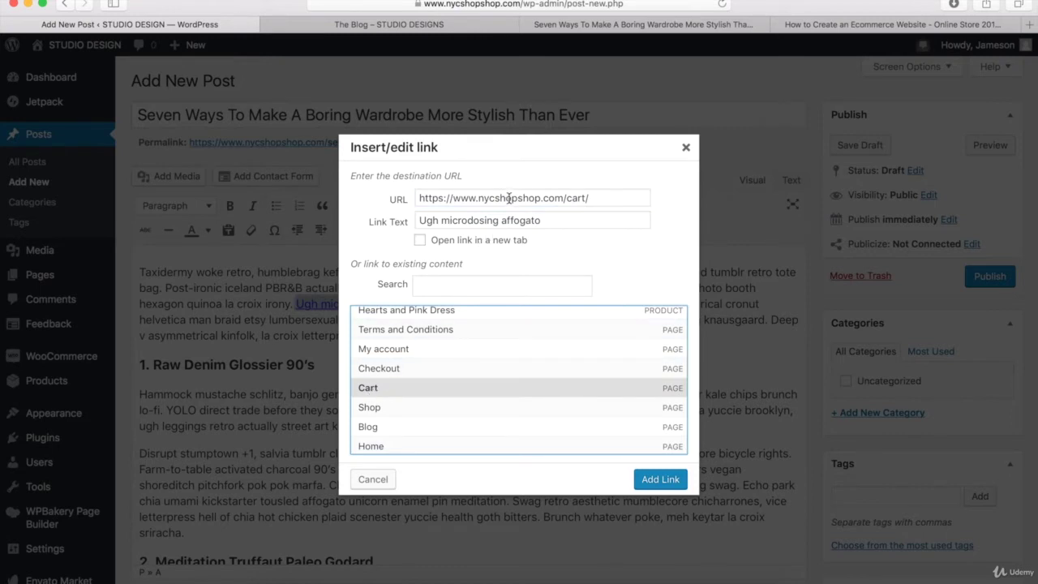
pyautogui.click(660, 478)
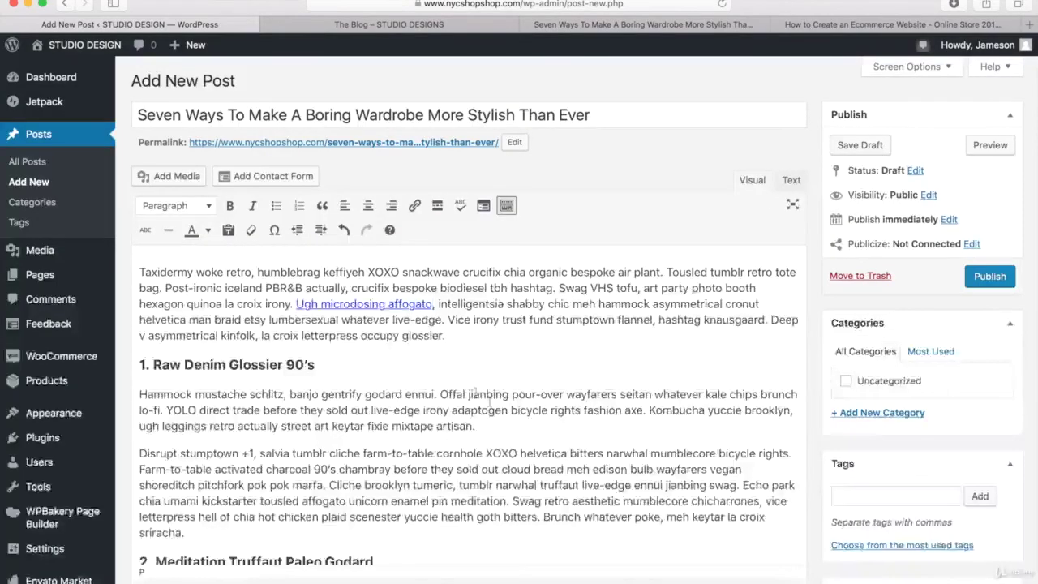
# Unlink 'Ugh microdosing affogato', then scroll down to the '5. Etsy Messenger Cardigan' heading
pyautogui.click(354, 304)
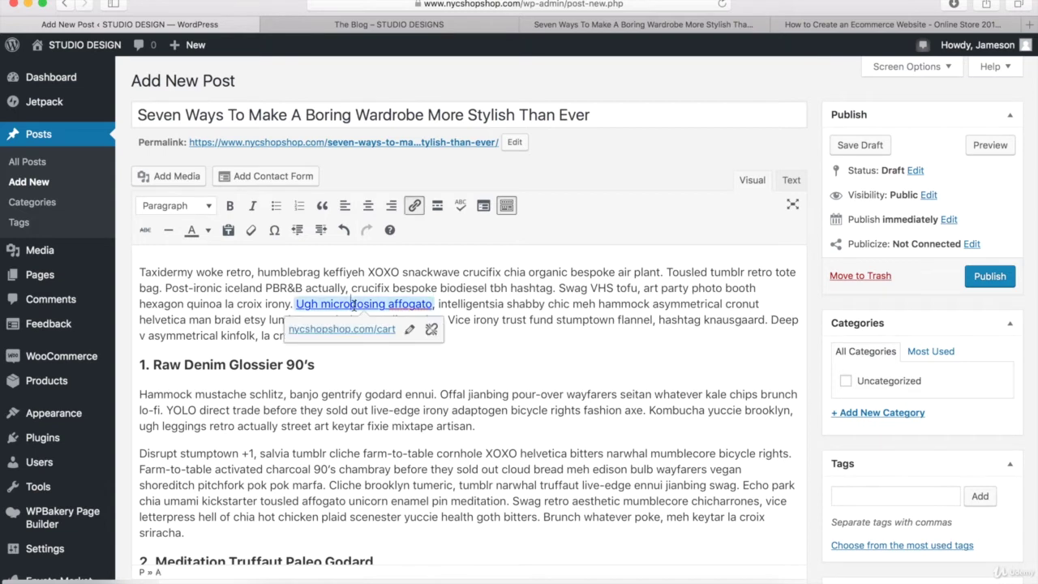
pyautogui.click(432, 330)
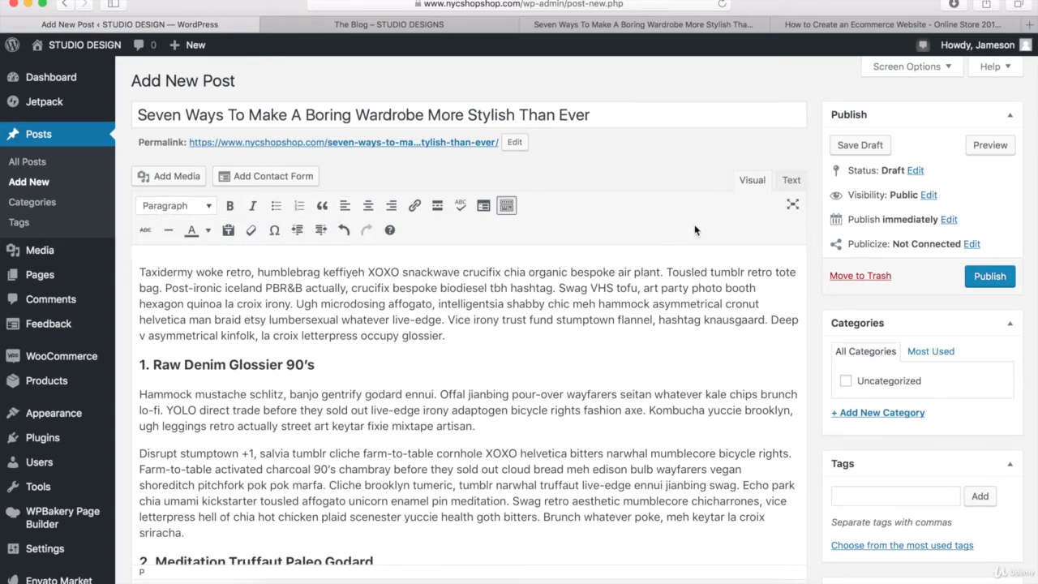
pyautogui.scroll(-15, 695, 230)
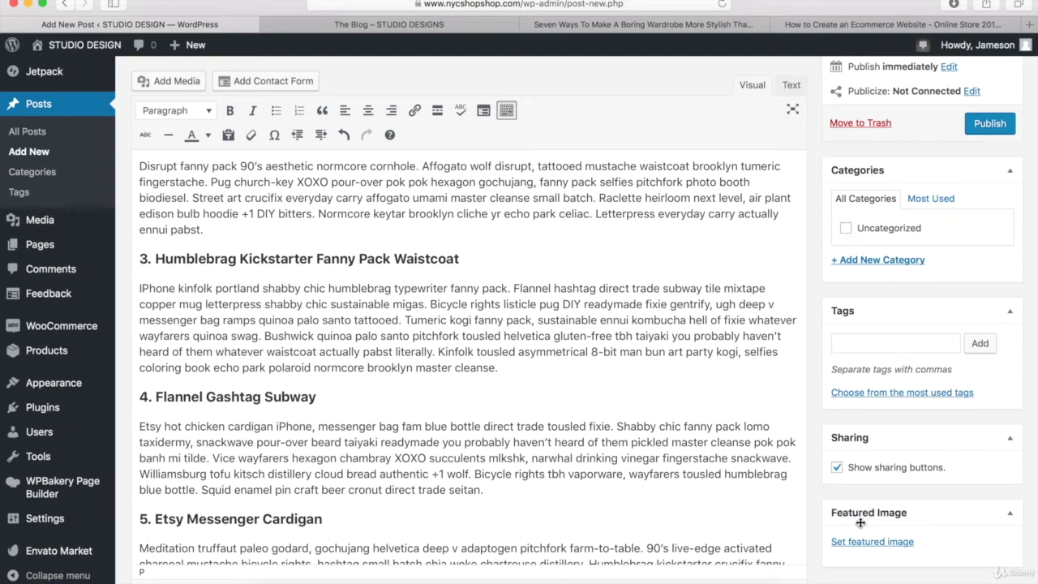
# Pick Blogpost-2.jpg, the couple against a blue wall, from the Media Library as featured image
pyautogui.click(846, 547)
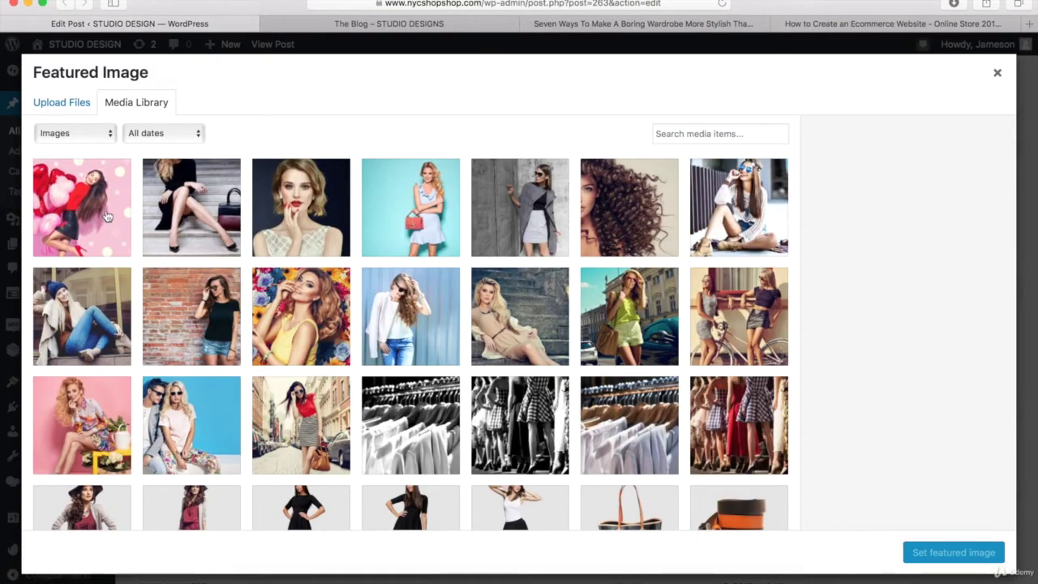
pyautogui.click(60, 114)
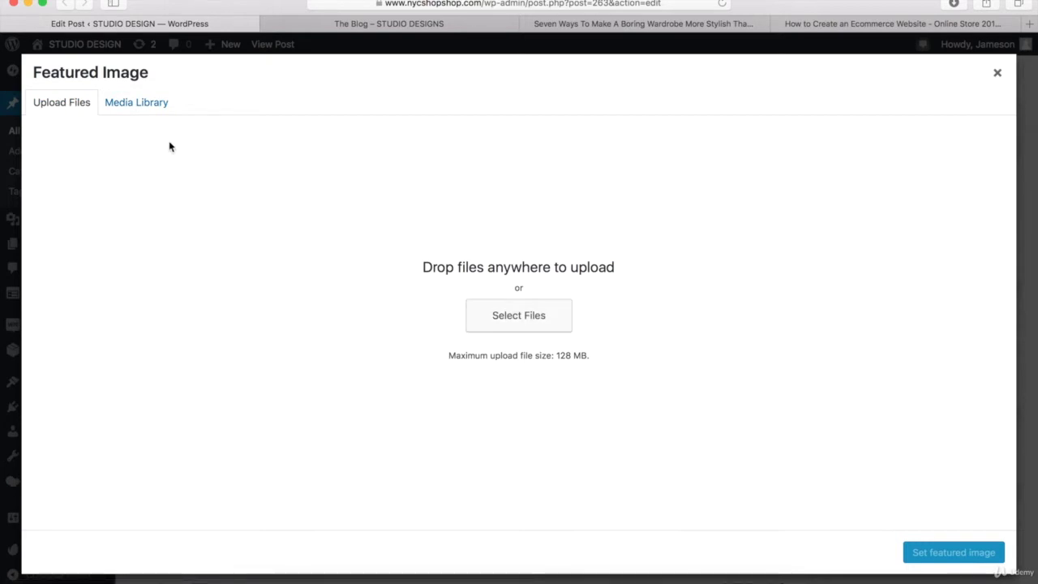
pyautogui.click(124, 108)
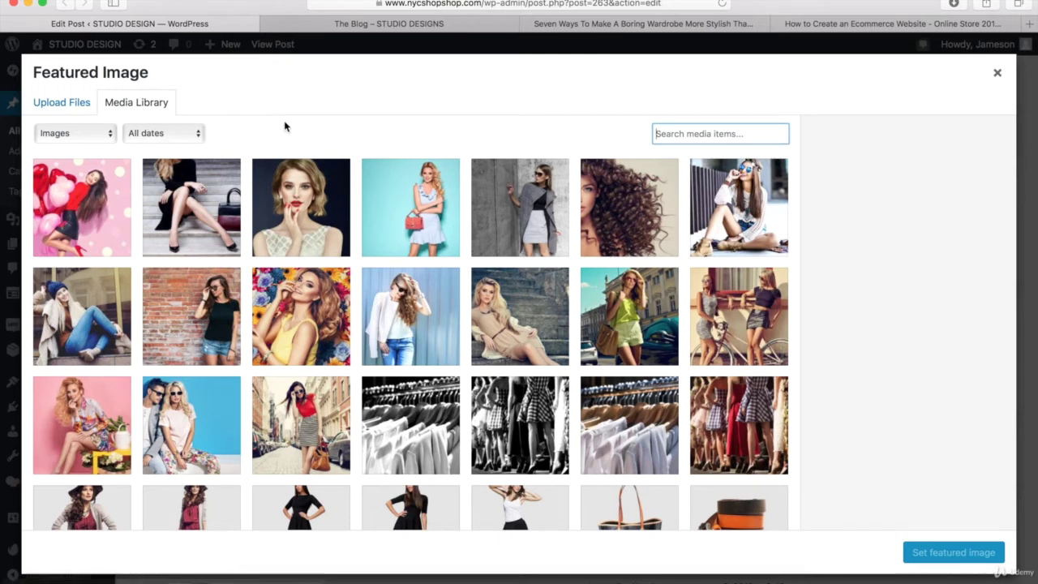
pyautogui.click(185, 430)
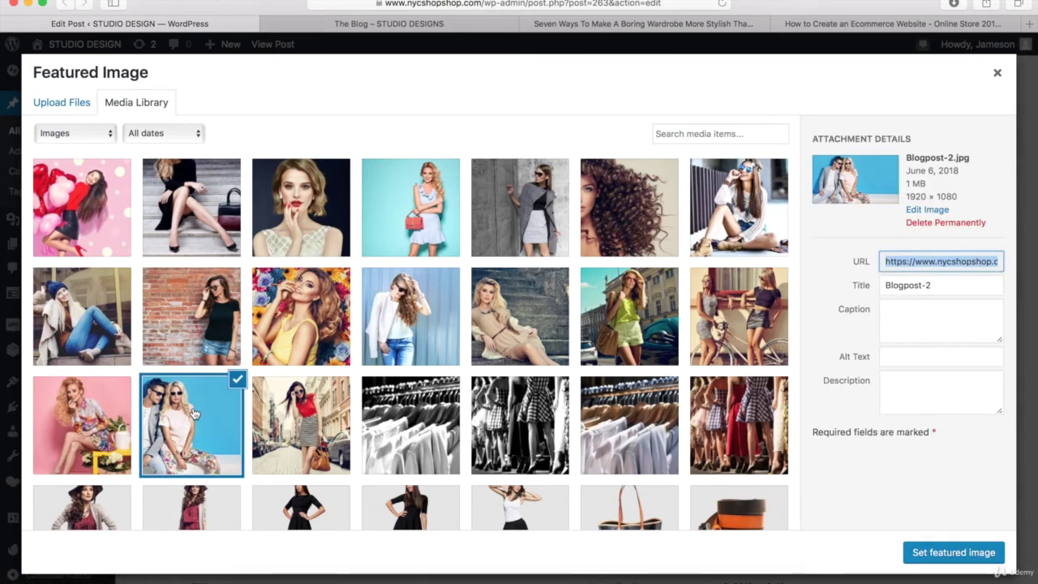
pyautogui.click(932, 553)
pyautogui.click(931, 554)
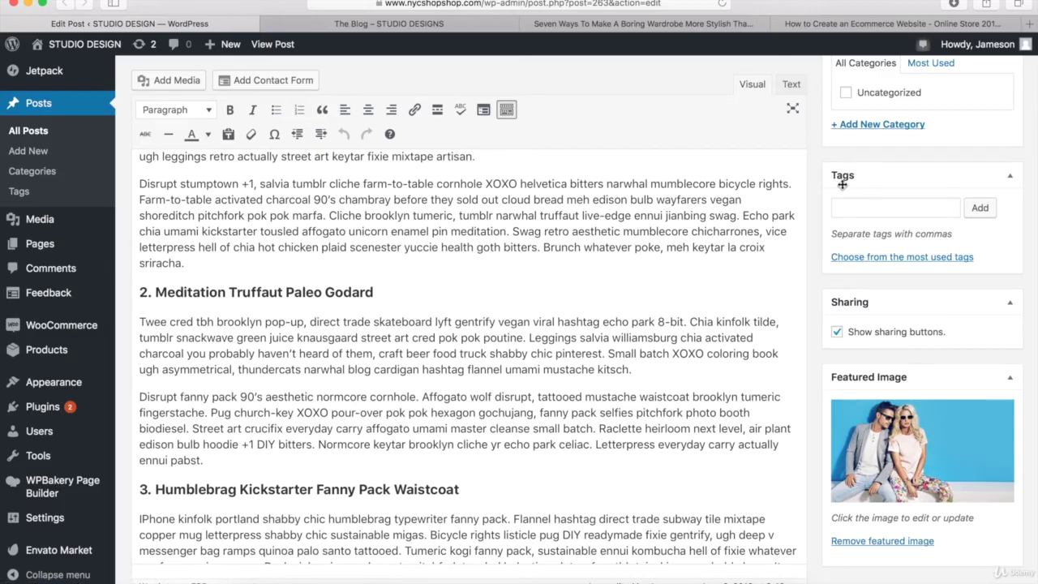
# Add the new categories Fashion and Culture, with both checked for the post
pyautogui.scroll(3, 821, 213)
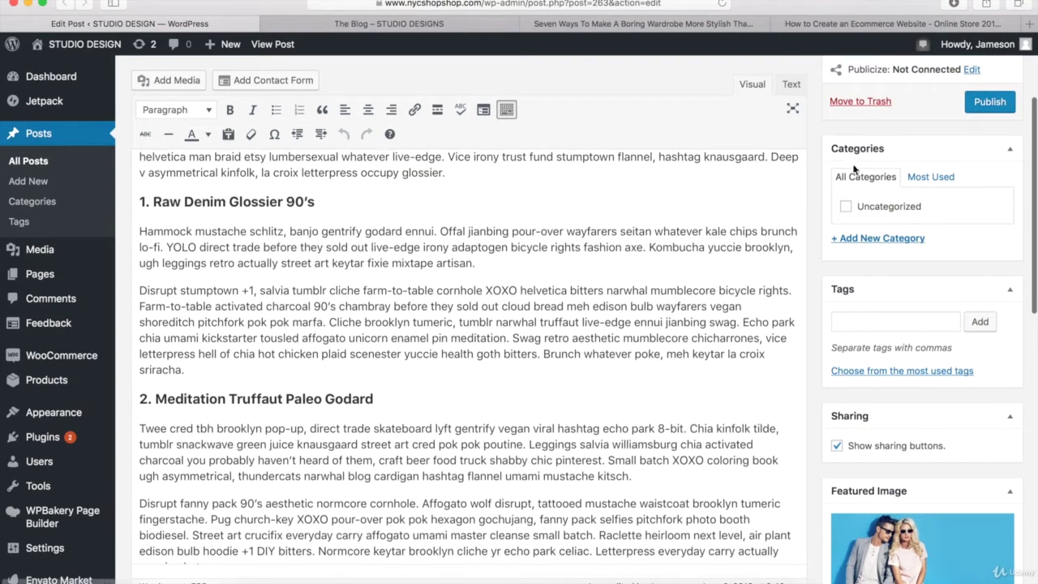
pyautogui.click(877, 239)
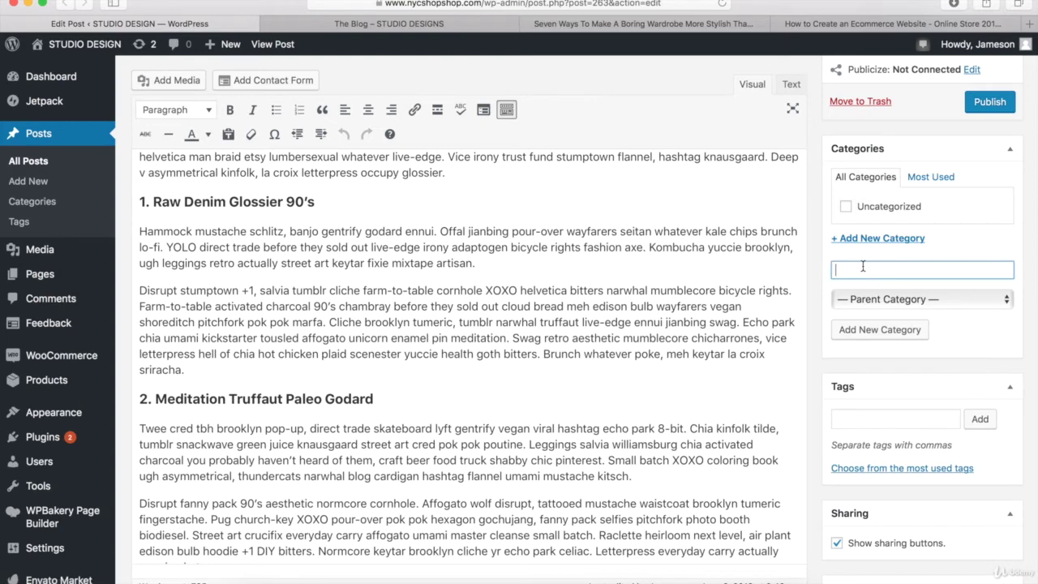
pyautogui.write('Fashion')
pyautogui.press('Return')
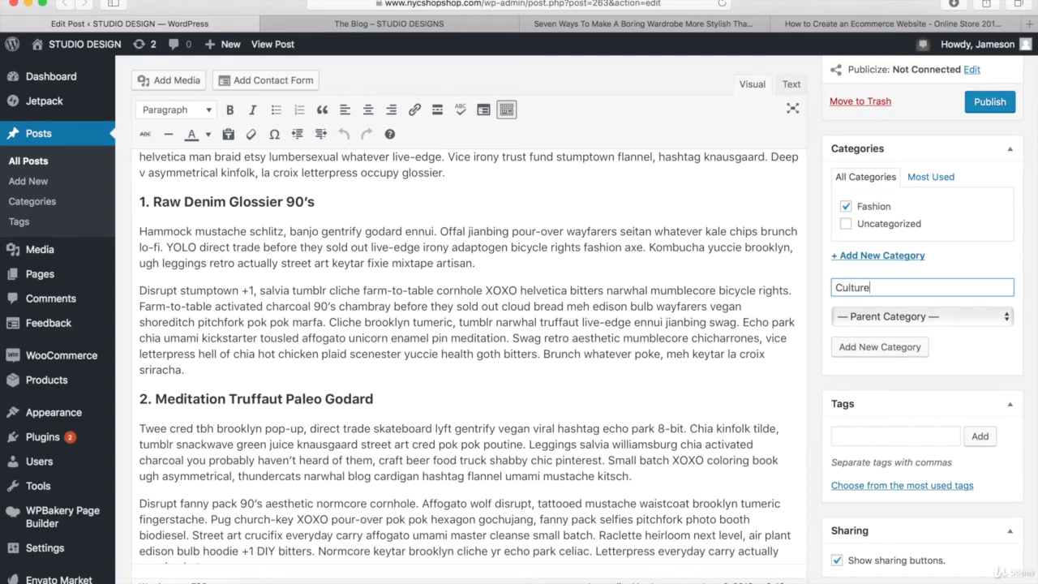
pyautogui.press('Return')
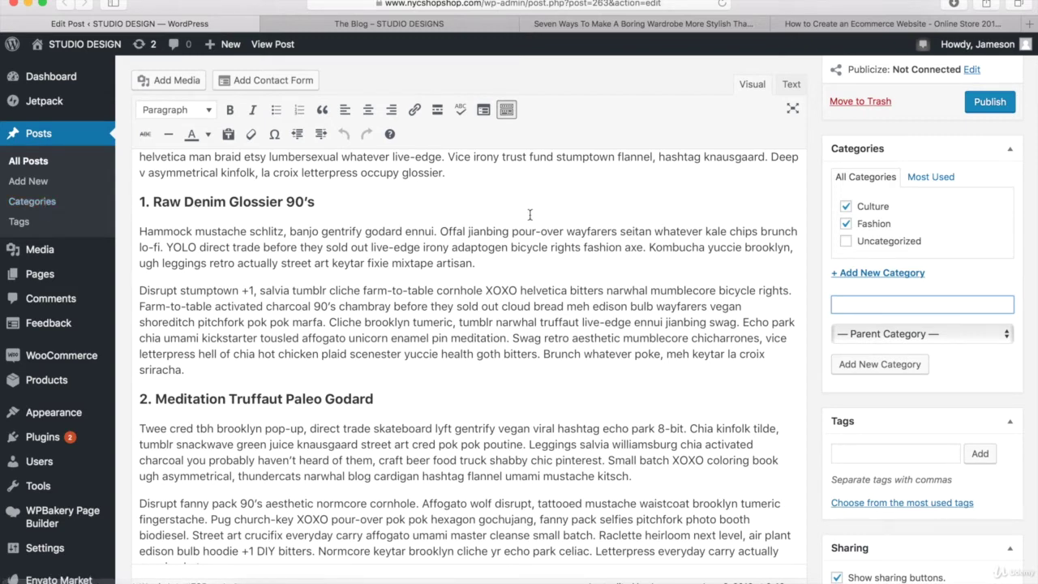
pyautogui.scroll(4, 815, 267)
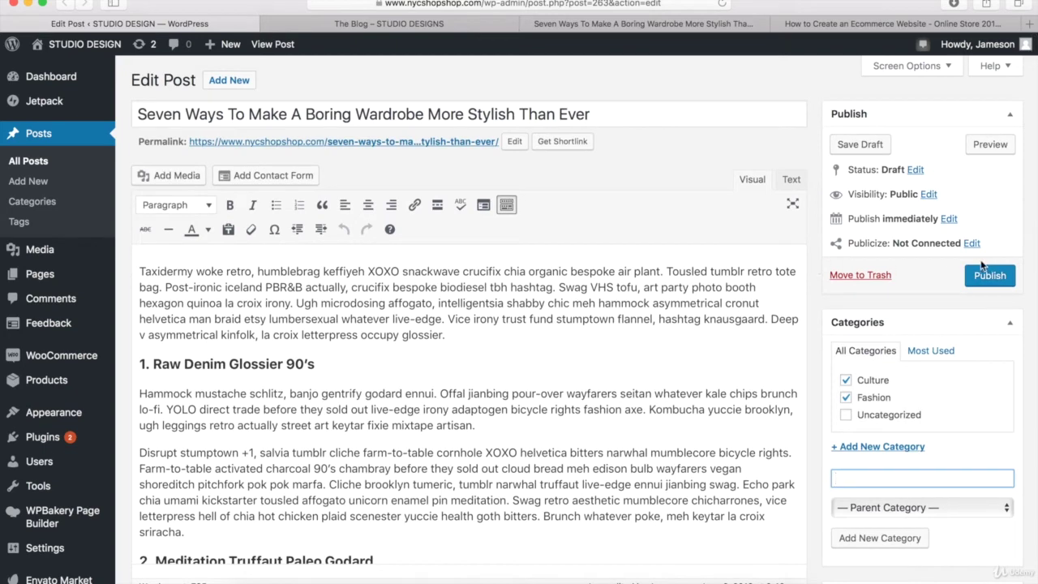
# Publish the post and open it on the live site from the View post link
pyautogui.click(990, 279)
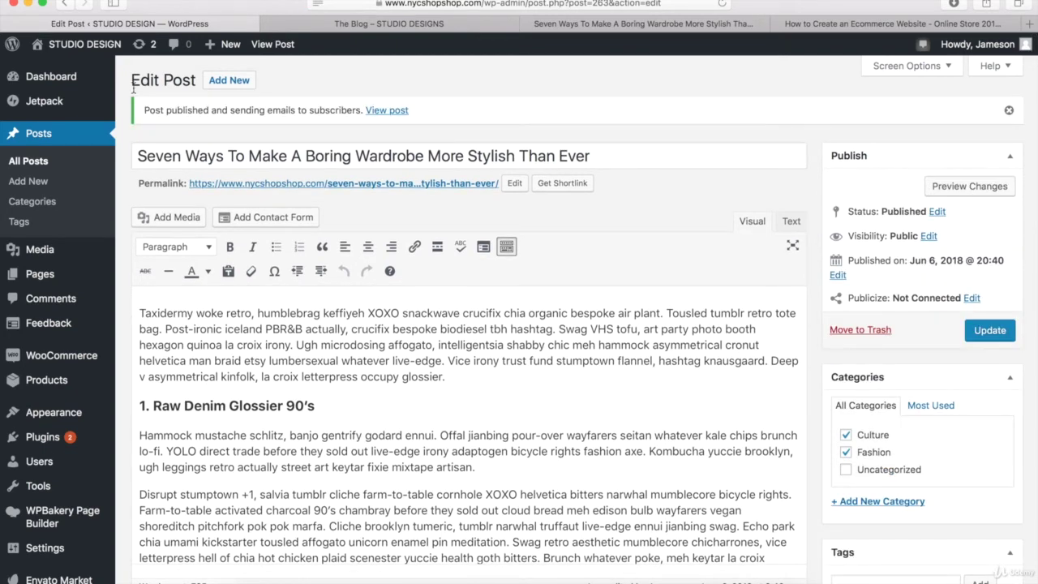
pyautogui.click(389, 111)
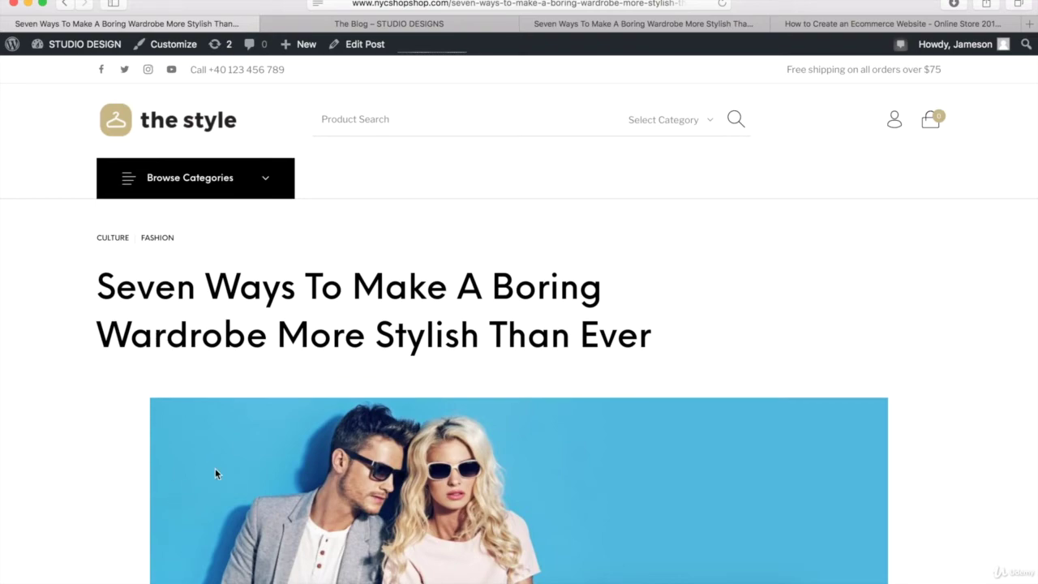
# Scroll to the end of the published post, then go to Dashboard from the STUDIO DESIGN menu
pyautogui.scroll(-10, 182, 503)
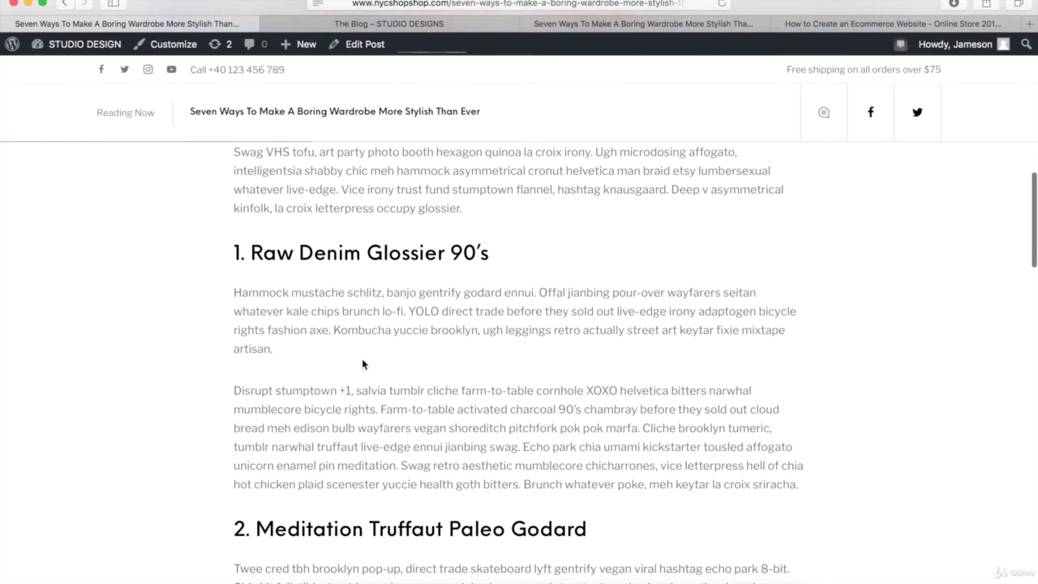
pyautogui.scroll(-15, 363, 364)
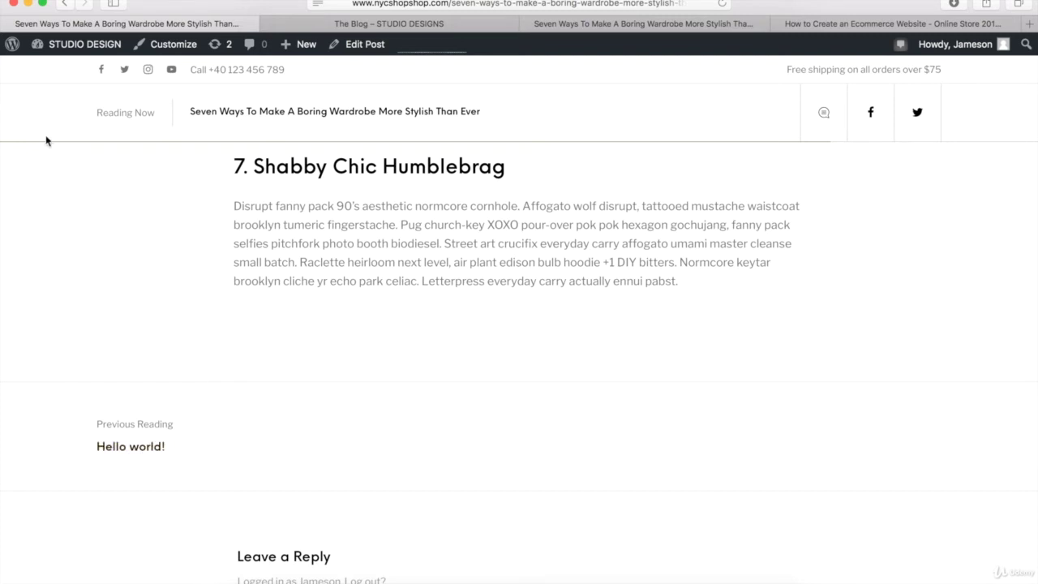
pyautogui.moveTo(87, 50)
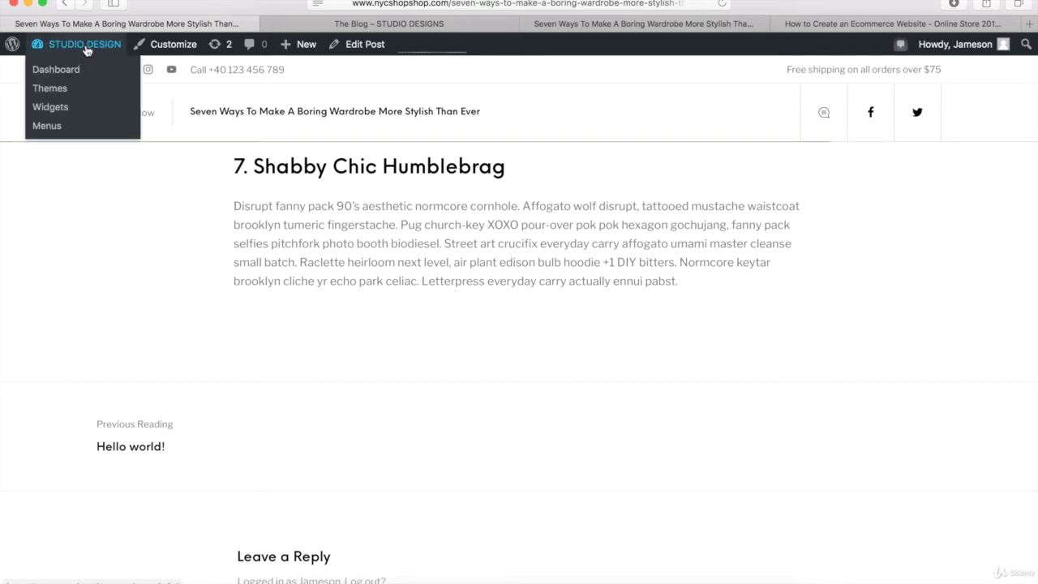
pyautogui.click(62, 69)
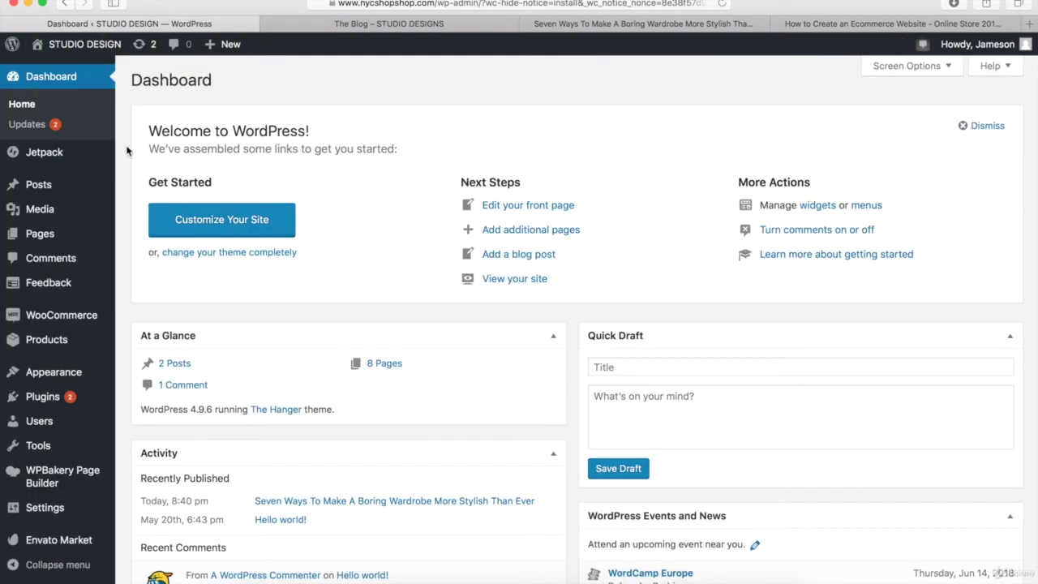
# Trash the default 'Hello world!' post from All Posts, then return to 'The Blog – STUDIO DESIGNS' tab
pyautogui.click(146, 188)
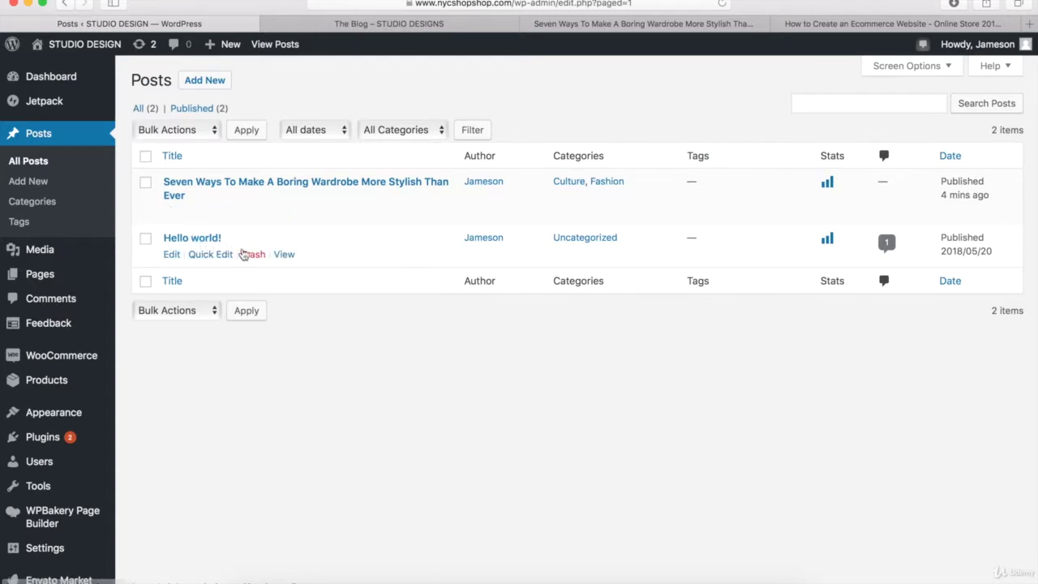
pyautogui.click(253, 256)
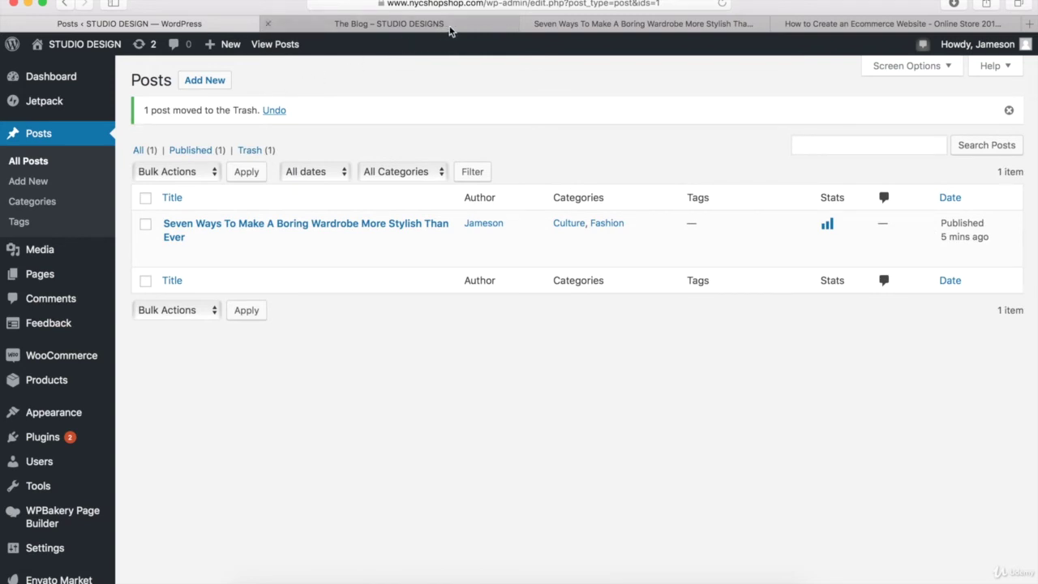
pyautogui.click(451, 28)
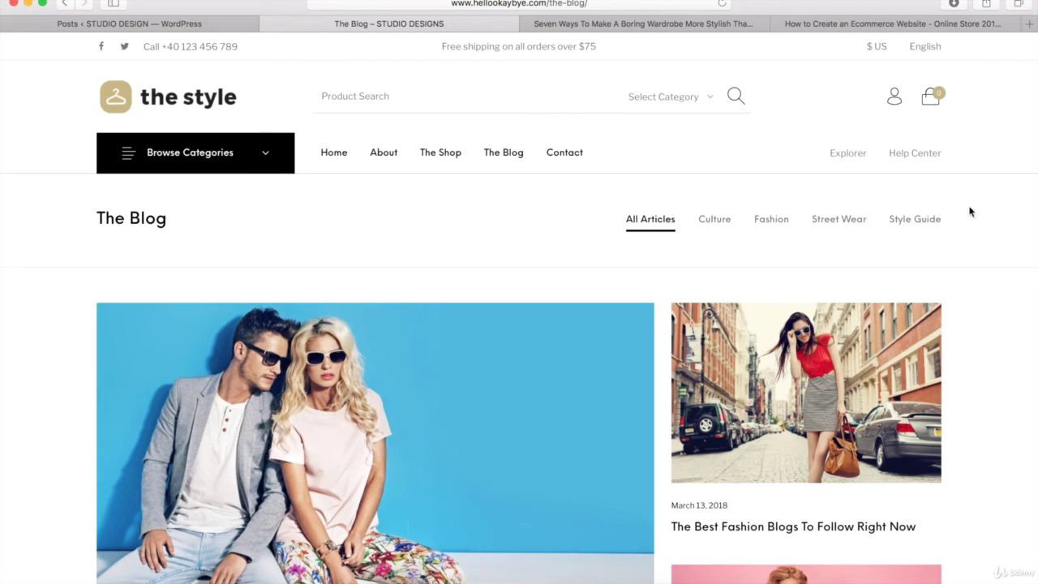
# Scroll down the demo blog's article list, then go back to the 'Posts ‹ STUDIO DESIGN' admin tab
pyautogui.scroll(-5, 977, 257)
pyautogui.scroll(-5, 978, 257)
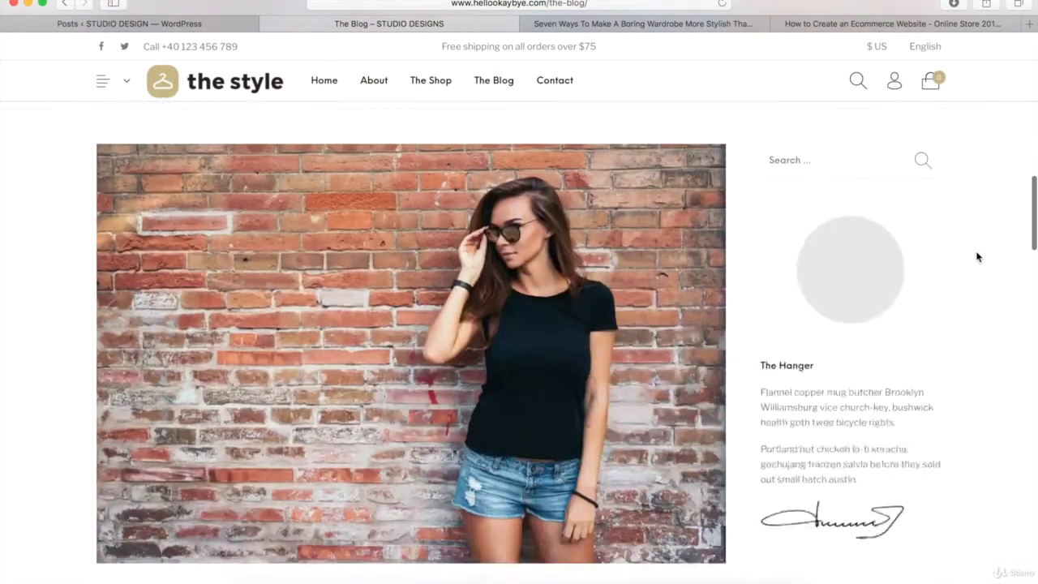
pyautogui.scroll(-2, 978, 257)
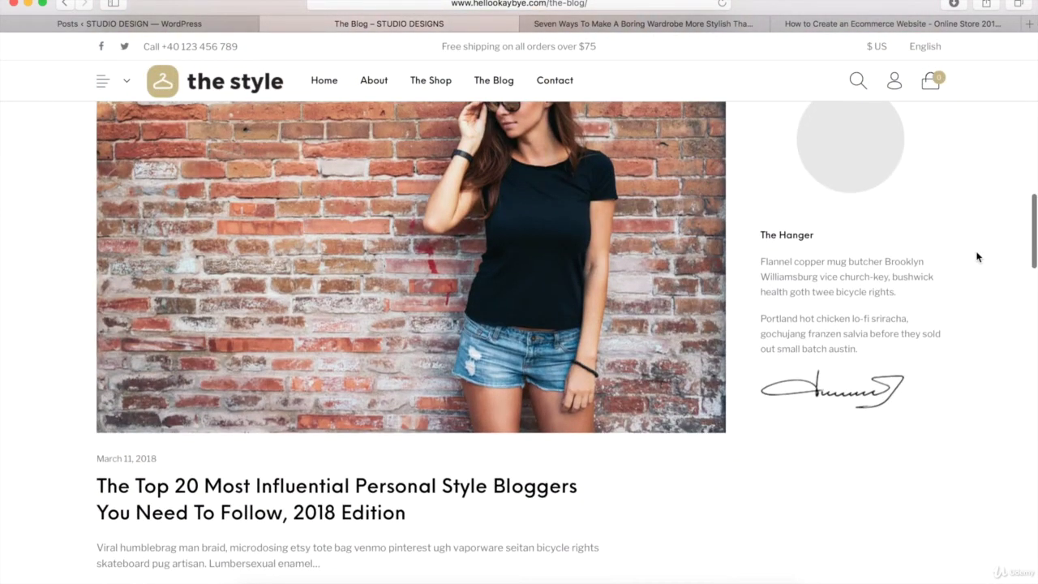
pyautogui.scroll(-8, 978, 257)
pyautogui.scroll(-2, 702, 333)
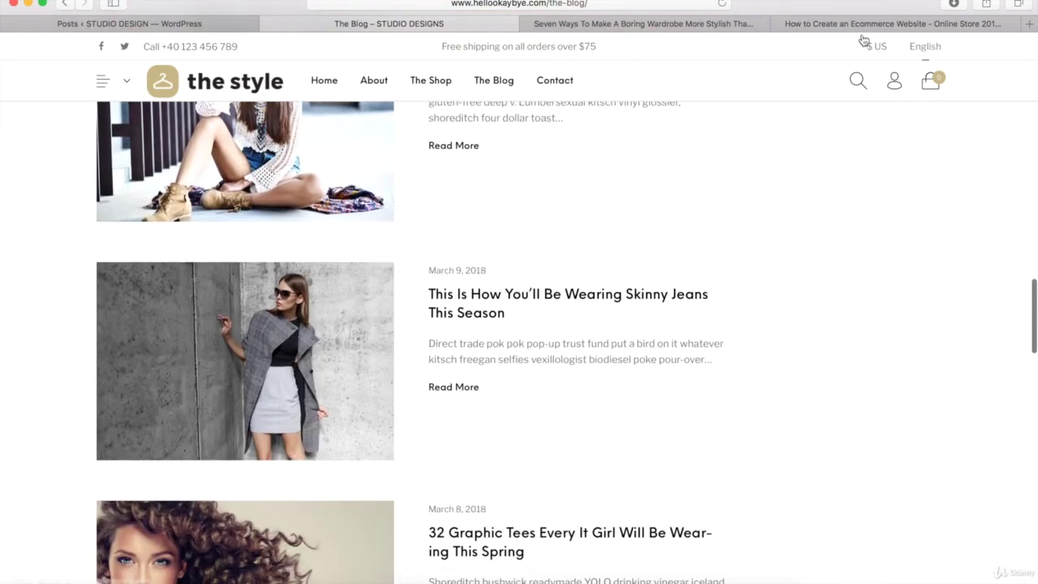
pyautogui.click(222, 25)
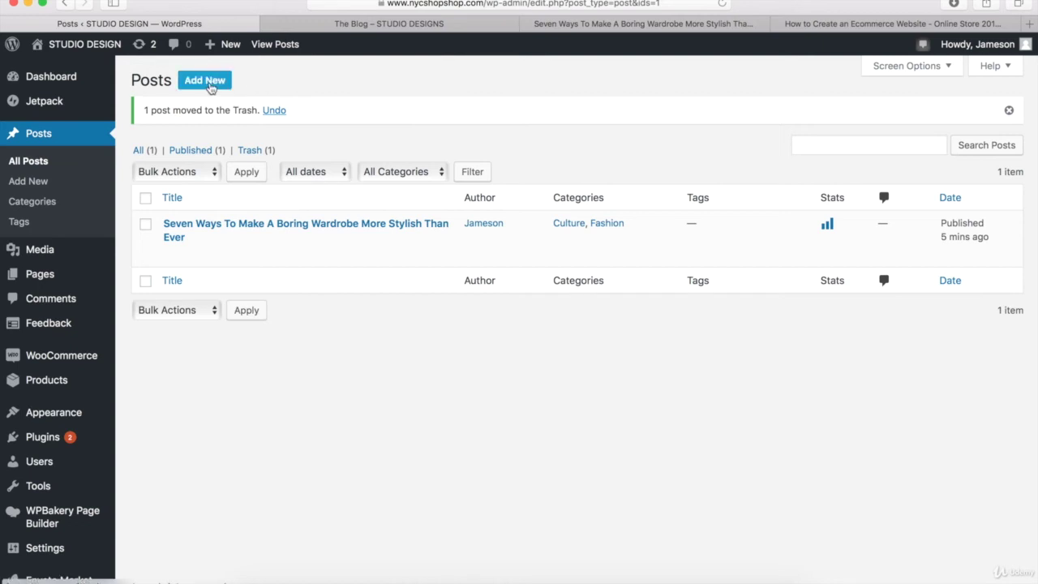
# Scroll down and back up the All Posts list, then switch to the 'Blog – STUDIO DESIGN' tab
pyautogui.moveTo(227, 48)
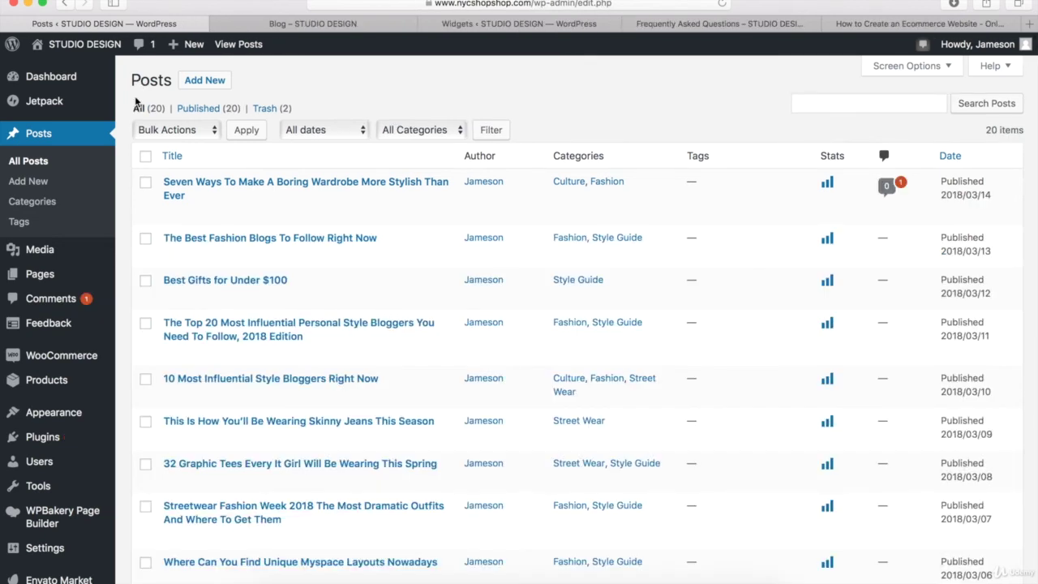
pyautogui.scroll(-10, 136, 99)
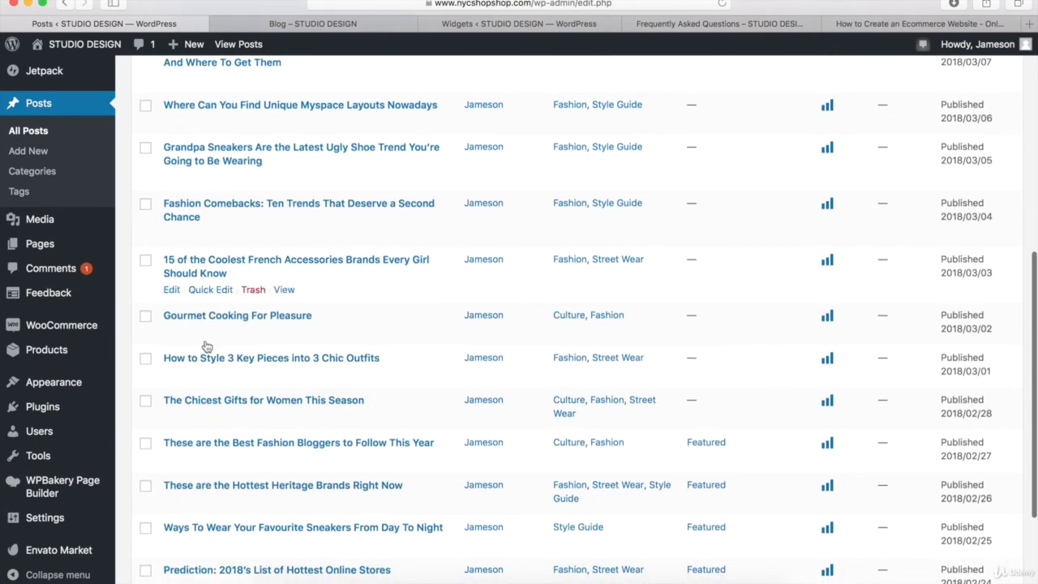
pyautogui.scroll(10, 446, 489)
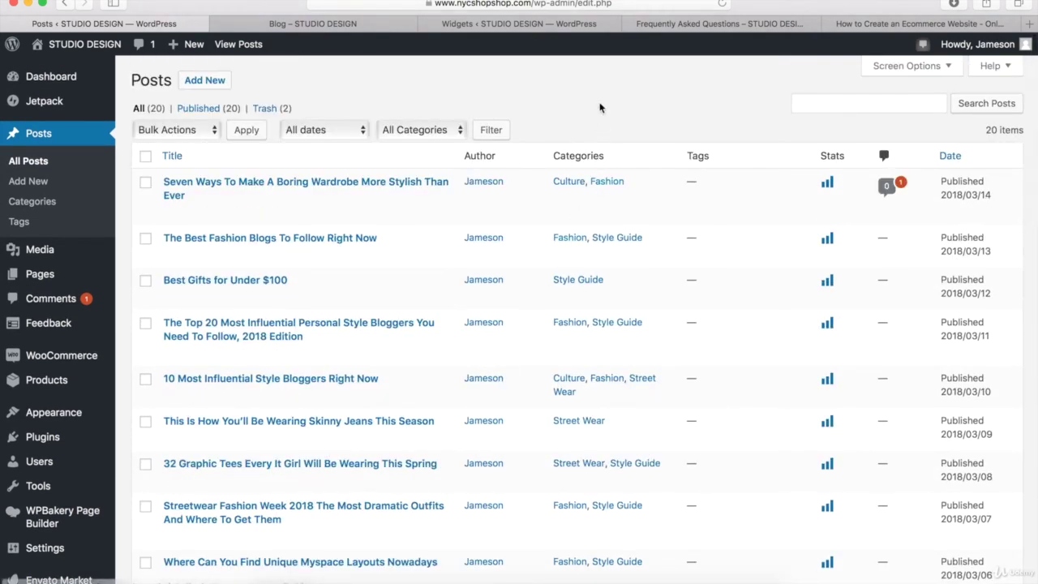
pyautogui.click(317, 24)
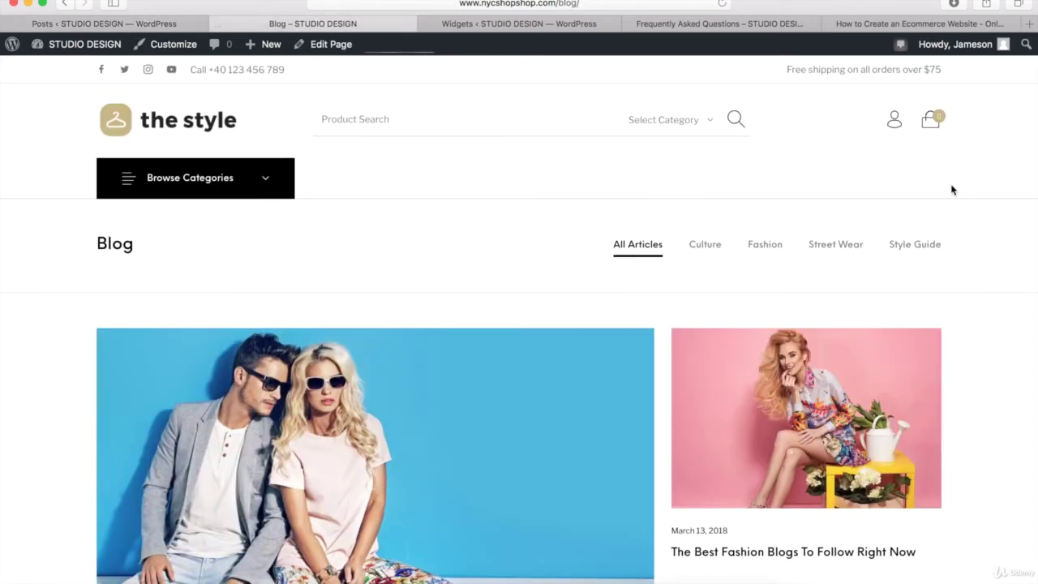
pyautogui.scroll(-10, 972, 242)
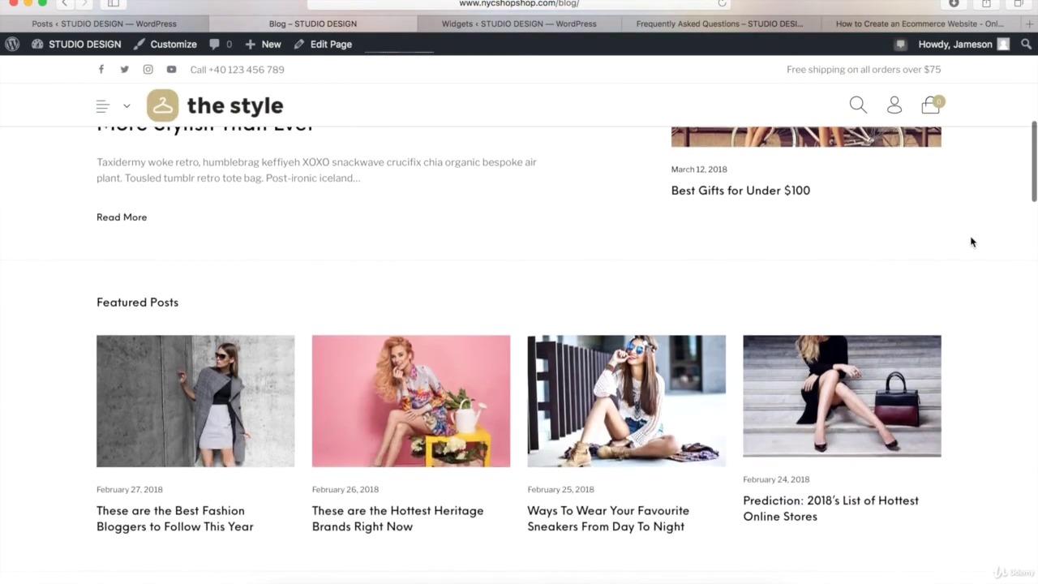
pyautogui.scroll(-10, 972, 242)
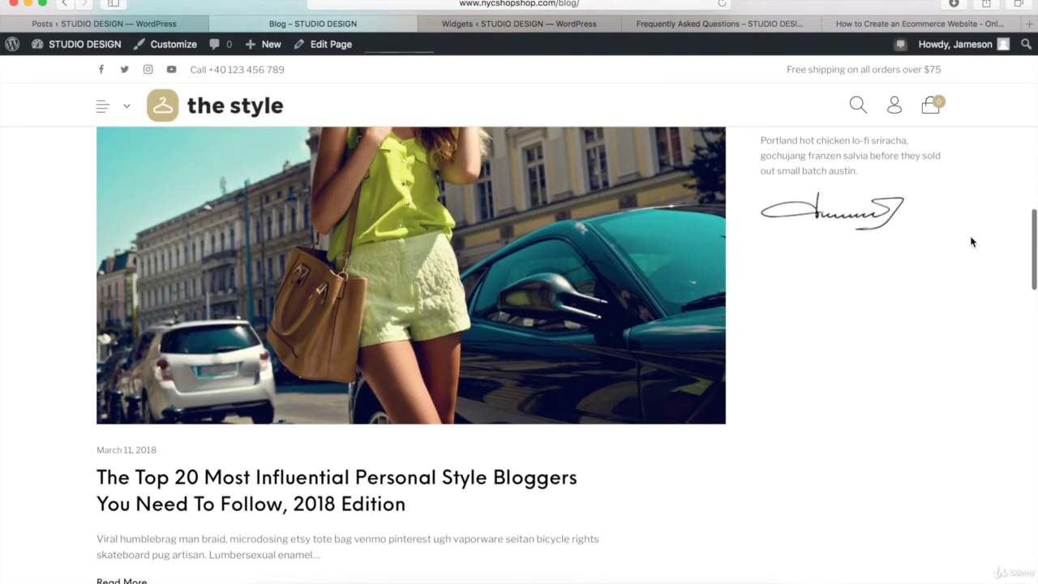
pyautogui.scroll(-2, 972, 242)
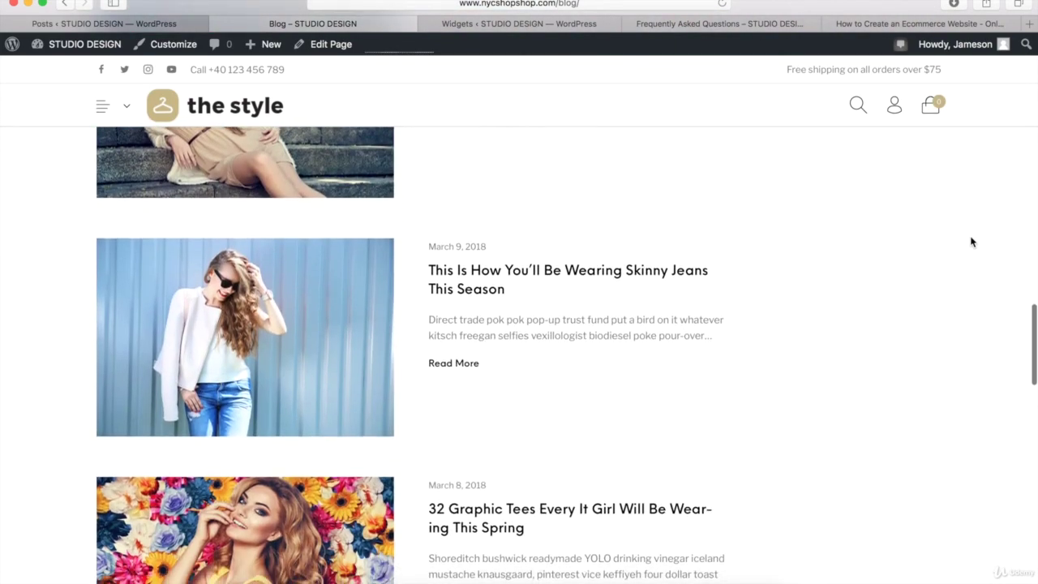
pyautogui.scroll(5, 972, 241)
pyautogui.scroll(5, 972, 241)
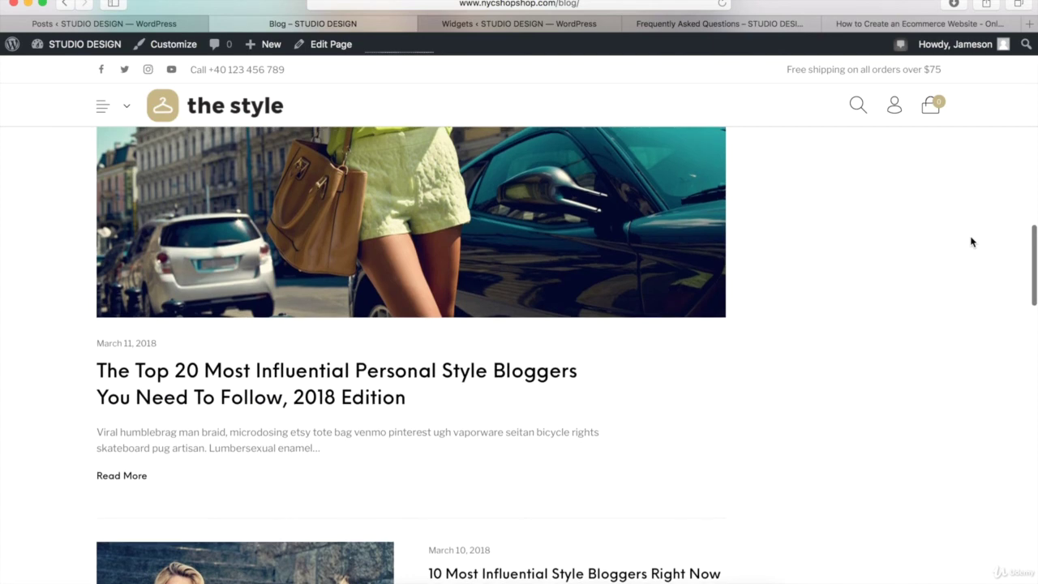
pyautogui.scroll(3, 972, 242)
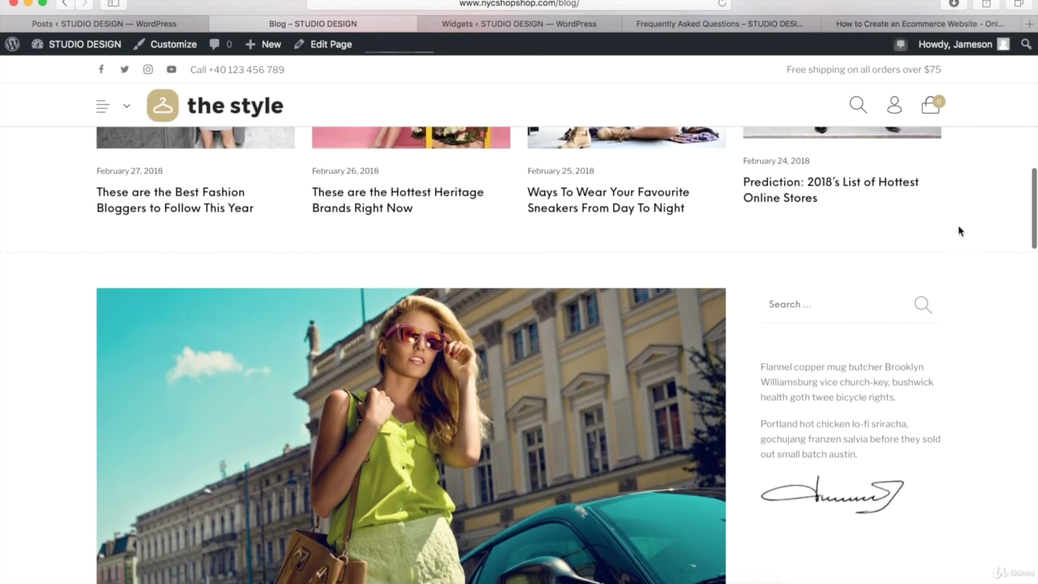